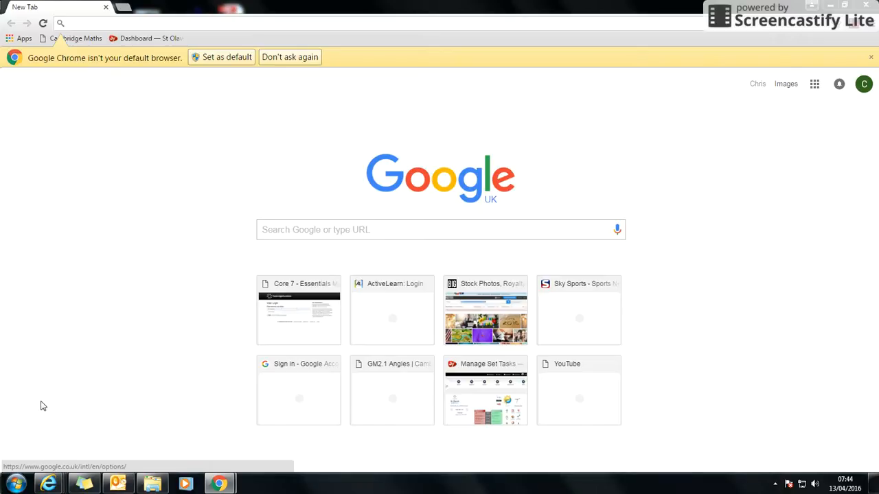
- Launch Microsoft Publisher 2010 and create a new Blank A4 (Portrait) publication
{"action": "left_click", "coordinate": [15, 485]}
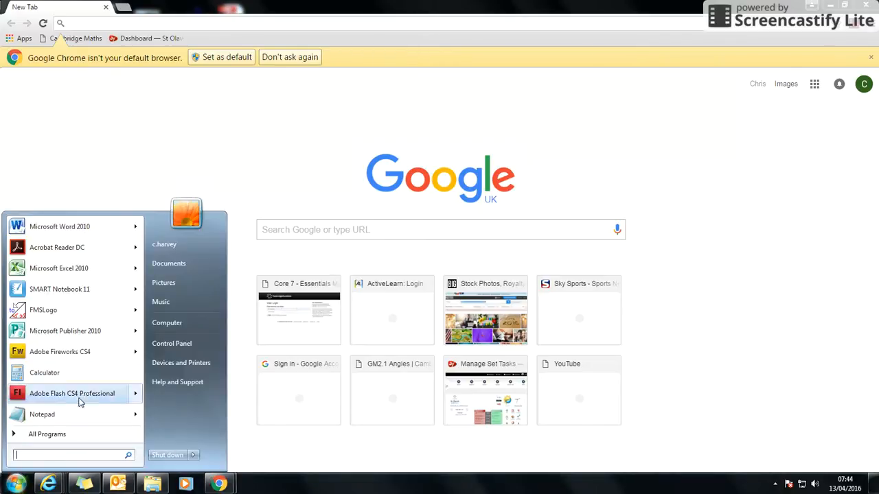
{"action": "left_click", "coordinate": [75, 437]}
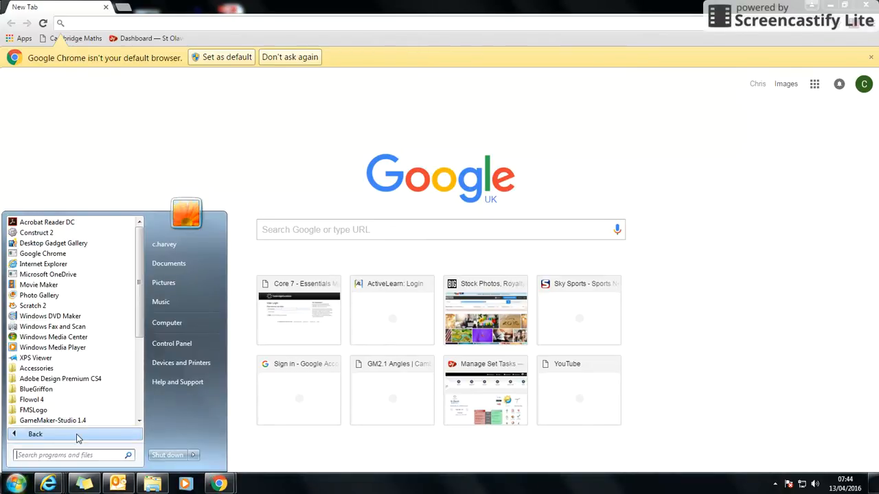
{"action": "scroll", "coordinate": [103, 367], "scroll_direction": "down", "scroll_amount": 4}
{"action": "left_click", "coordinate": [90, 338]}
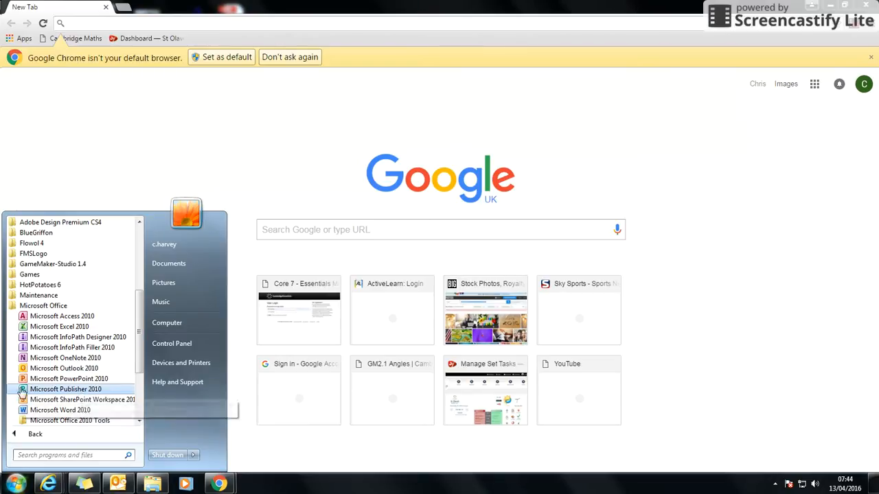
{"action": "left_click", "coordinate": [66, 390]}
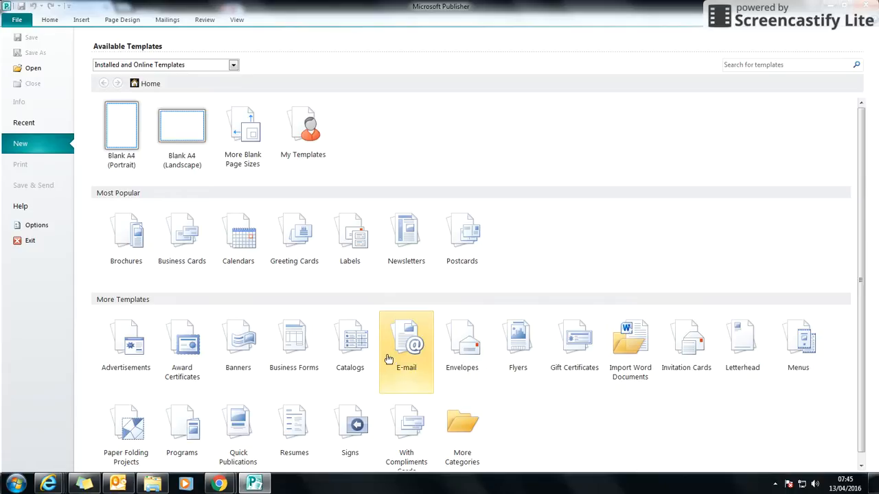
{"action": "double_click", "coordinate": [129, 134]}
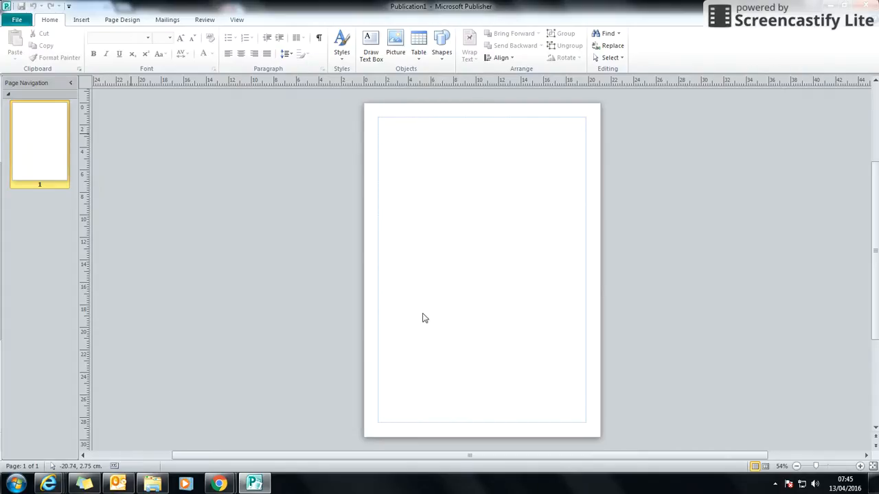
{"action": "left_click", "coordinate": [860, 467]}
{"action": "left_click", "coordinate": [860, 467]}
{"action": "left_click", "coordinate": [861, 467]}
{"action": "left_click", "coordinate": [860, 467]}
{"action": "left_click", "coordinate": [860, 467]}
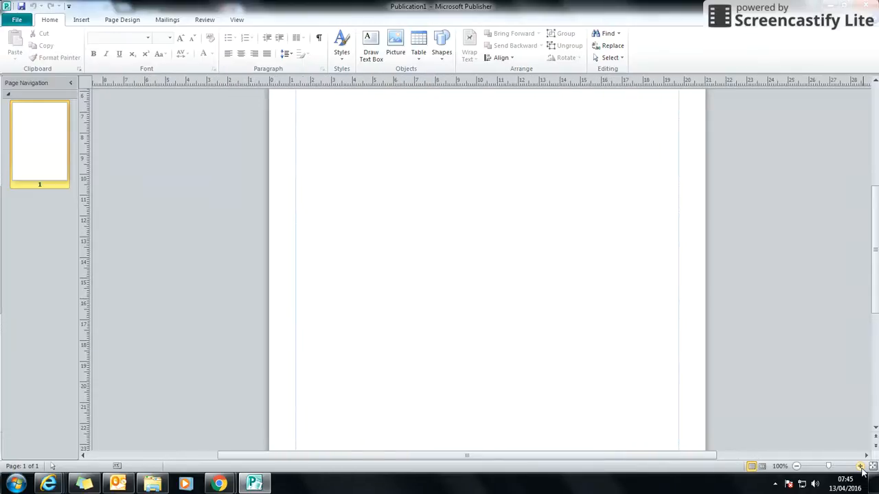
{"action": "left_click", "coordinate": [797, 467]}
{"action": "left_click", "coordinate": [796, 467]}
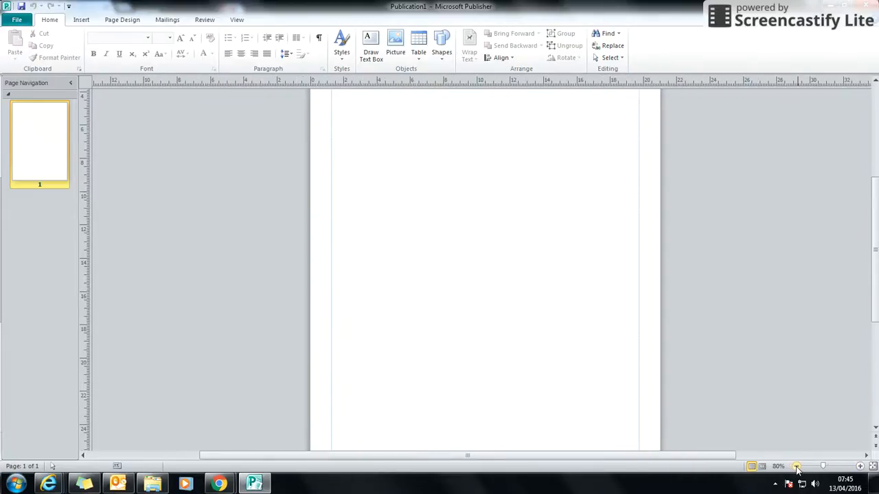
{"action": "left_click", "coordinate": [797, 467]}
{"action": "left_click", "coordinate": [796, 467]}
{"action": "left_click", "coordinate": [796, 467]}
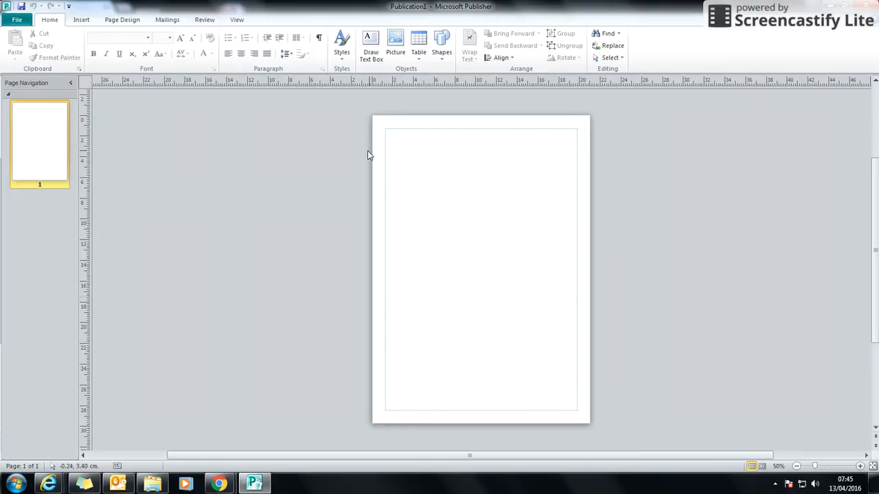
{"action": "left_click", "coordinate": [462, 142]}
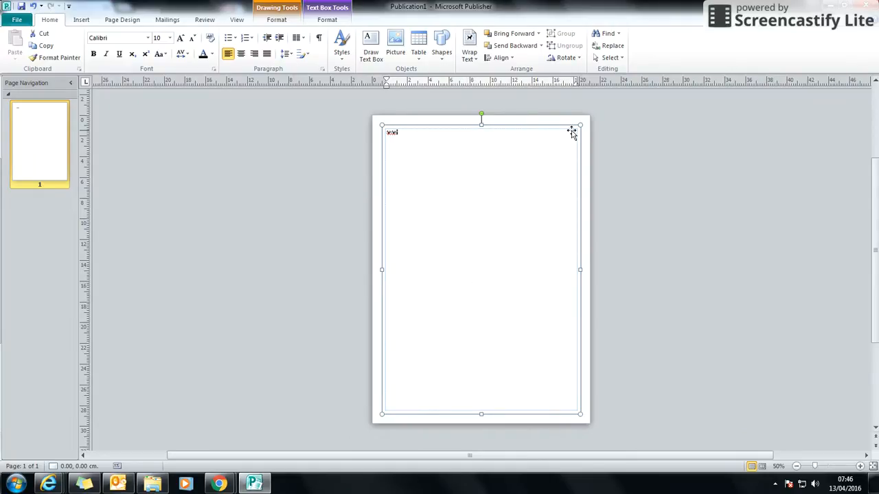
{"action": "left_click_drag", "start_coordinate": [575, 414], "coordinate": [429, 165]}
{"action": "left_click_drag", "start_coordinate": [412, 128], "coordinate": [447, 166]}
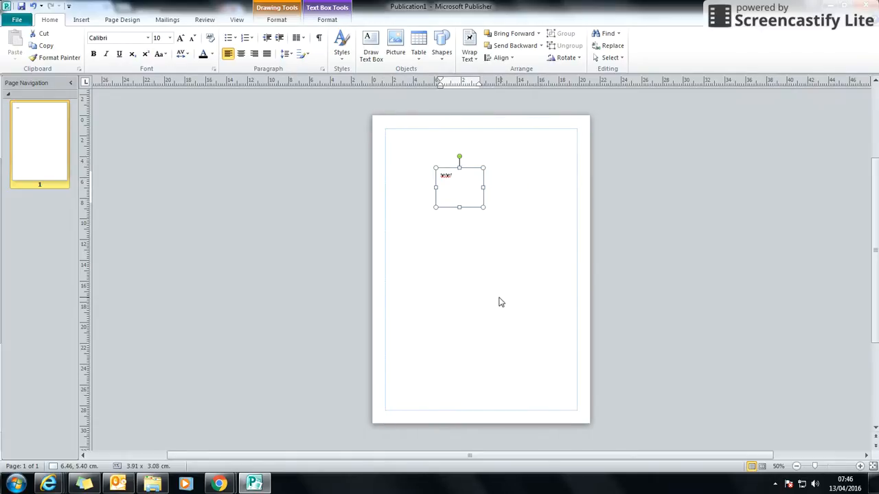
{"action": "left_click", "coordinate": [474, 207]}
{"action": "key", "text": "Delete"}
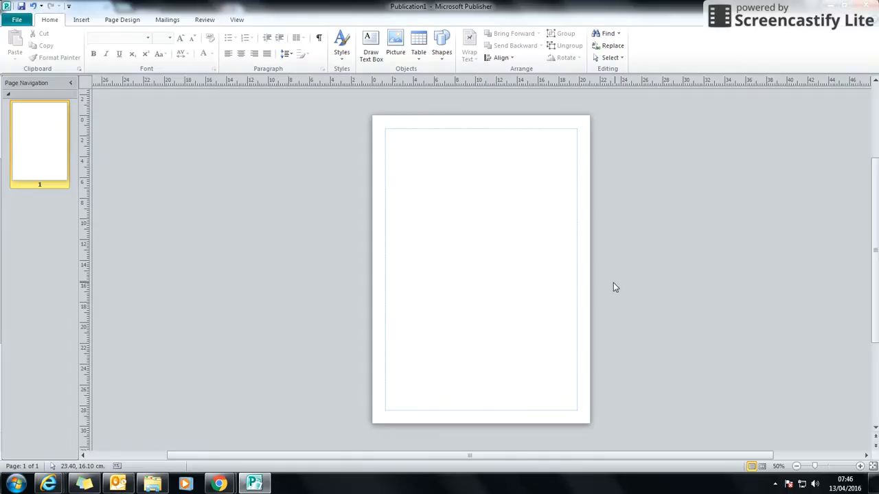
- Draw a text box about 6.4 by 4.6 cm near the page's upper-left corner and enter "Welcome to Publisher"
{"action": "left_click", "coordinate": [80, 21]}
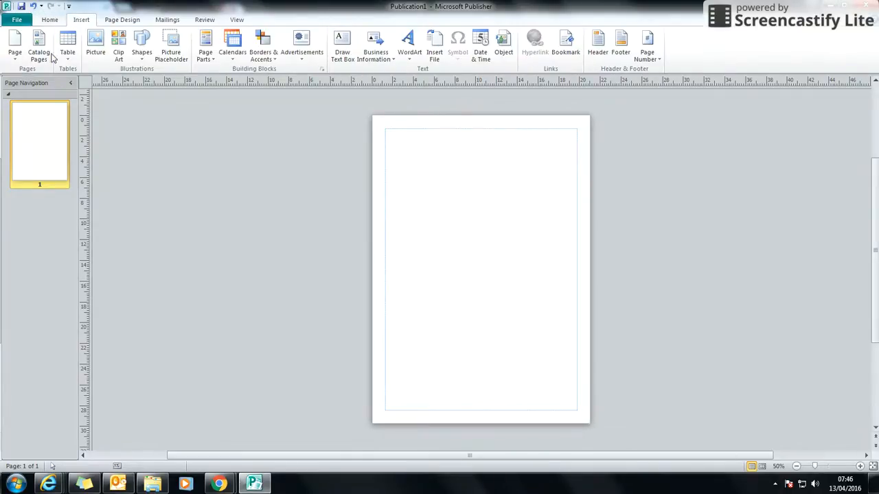
{"action": "left_click", "coordinate": [348, 57]}
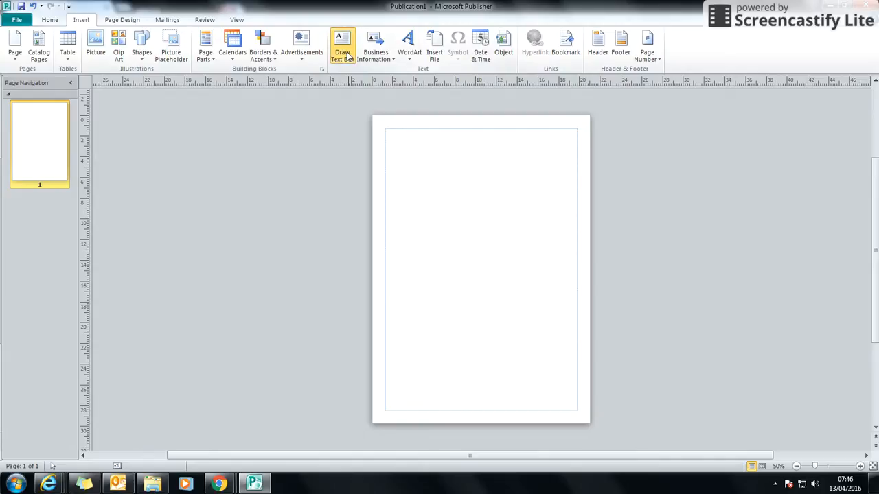
{"action": "left_click_drag", "start_coordinate": [396, 140], "coordinate": [470, 196]}
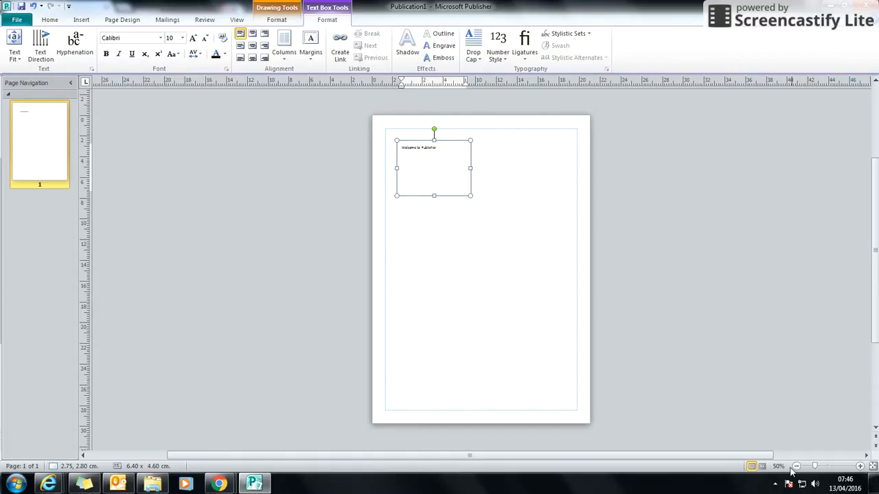
- Set the "Welcome to Publisher" text to the Blackoak Std font at size 16
{"action": "left_click", "coordinate": [859, 466]}
{"action": "left_click", "coordinate": [859, 466]}
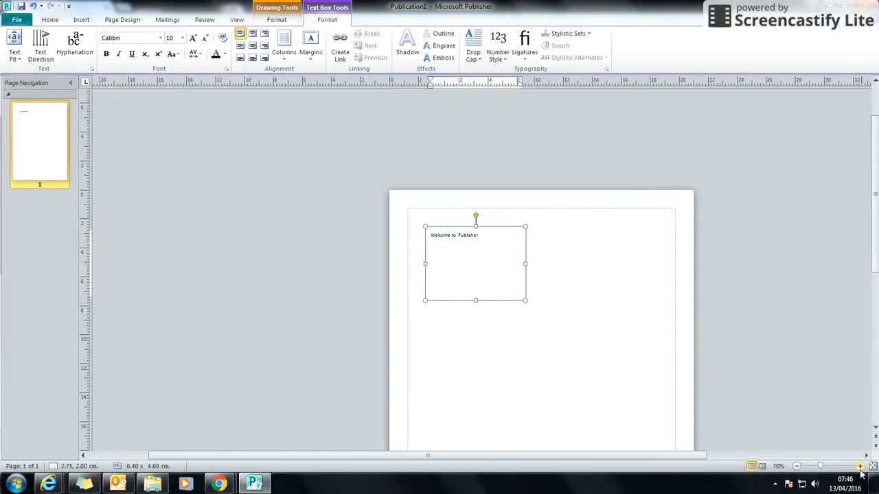
{"action": "left_click", "coordinate": [860, 466]}
{"action": "left_click", "coordinate": [859, 466]}
{"action": "left_click", "coordinate": [859, 467]}
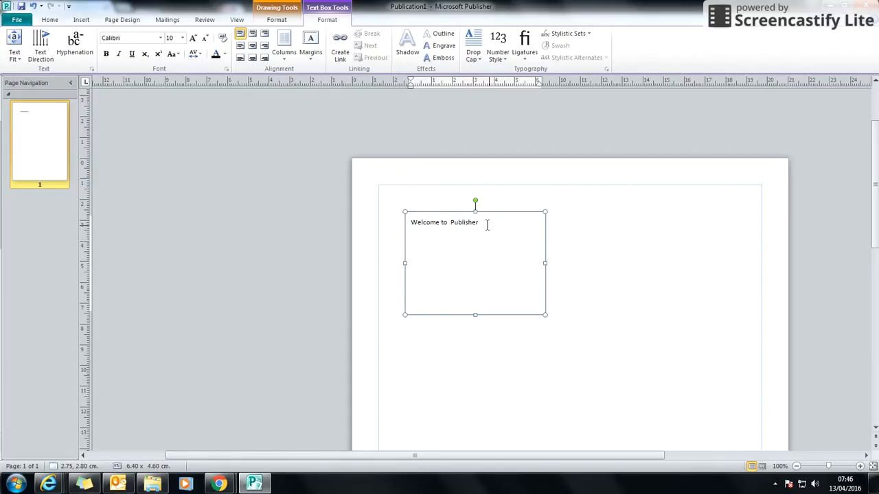
{"action": "left_click_drag", "start_coordinate": [487, 225], "coordinate": [434, 220]}
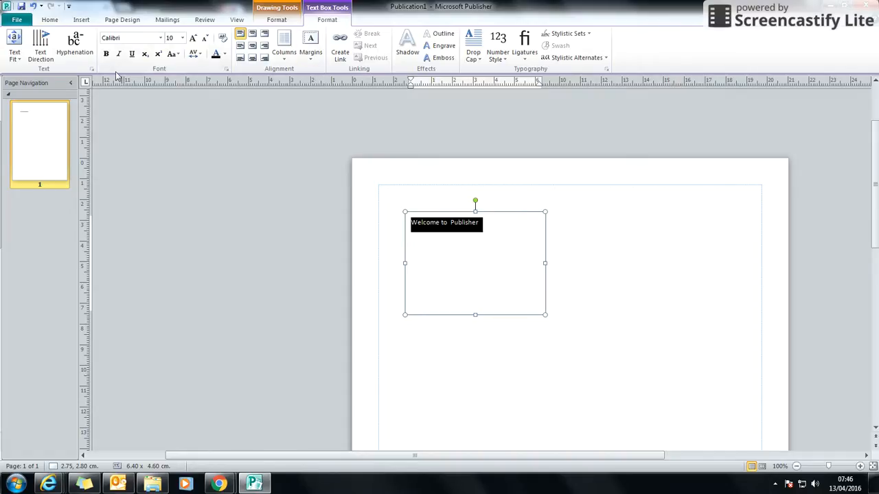
{"action": "left_click", "coordinate": [162, 38]}
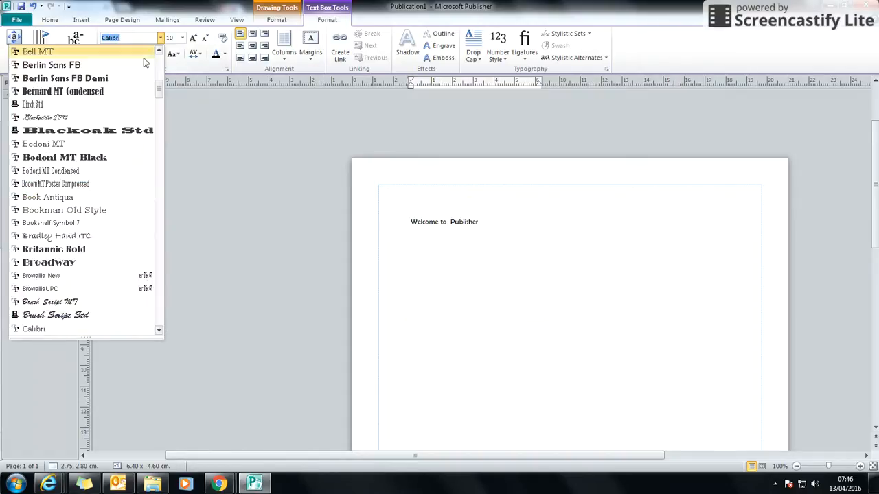
{"action": "left_click", "coordinate": [118, 134]}
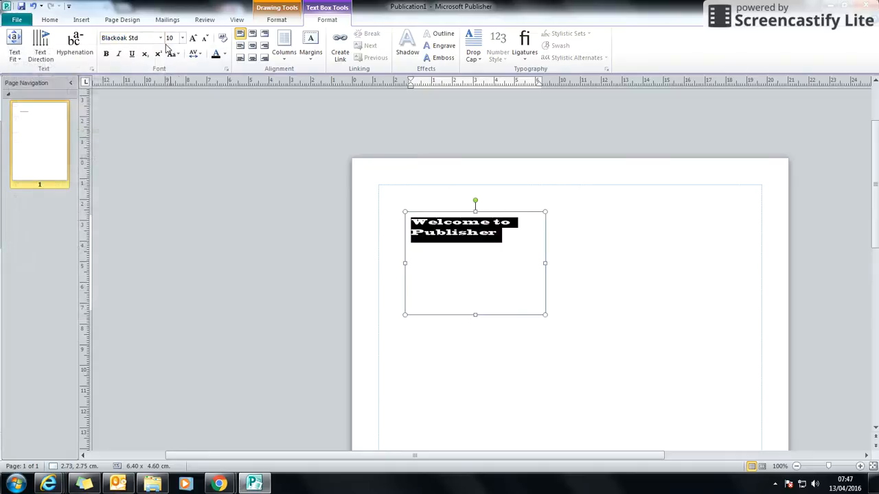
{"action": "left_click", "coordinate": [181, 38]}
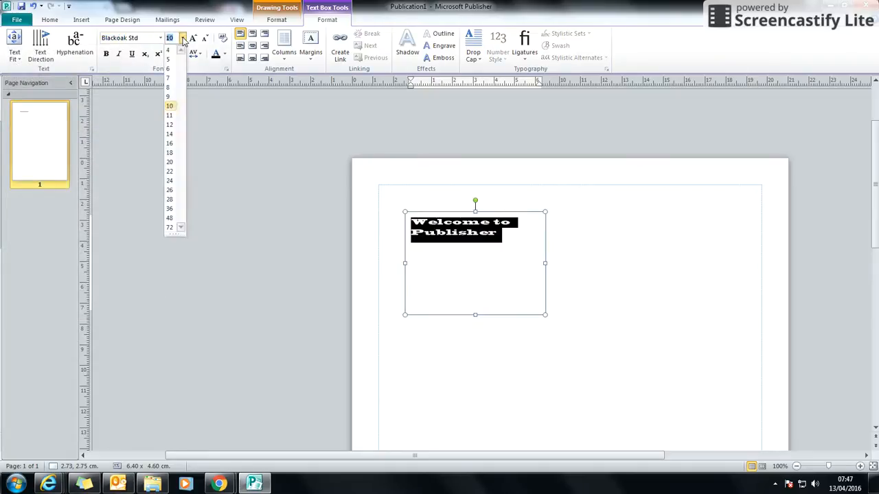
{"action": "left_click", "coordinate": [168, 143]}
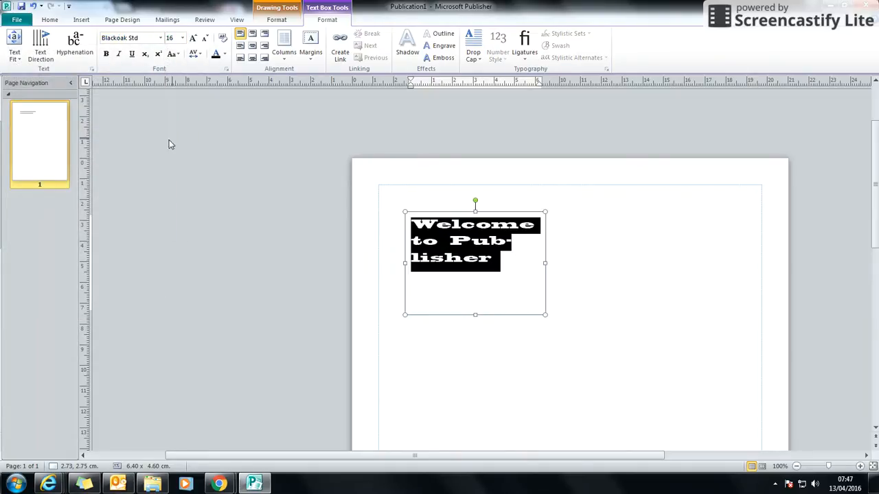
- Try the bottom alignments for the welcome text, and settle on centring it both horizontally and vertically in its box
{"action": "left_click", "coordinate": [253, 47]}
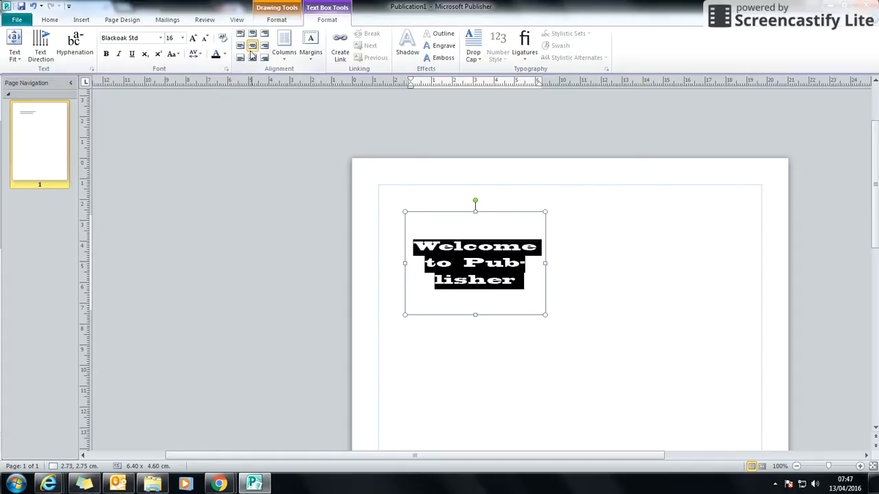
{"action": "left_click", "coordinate": [241, 58]}
{"action": "left_click", "coordinate": [264, 58]}
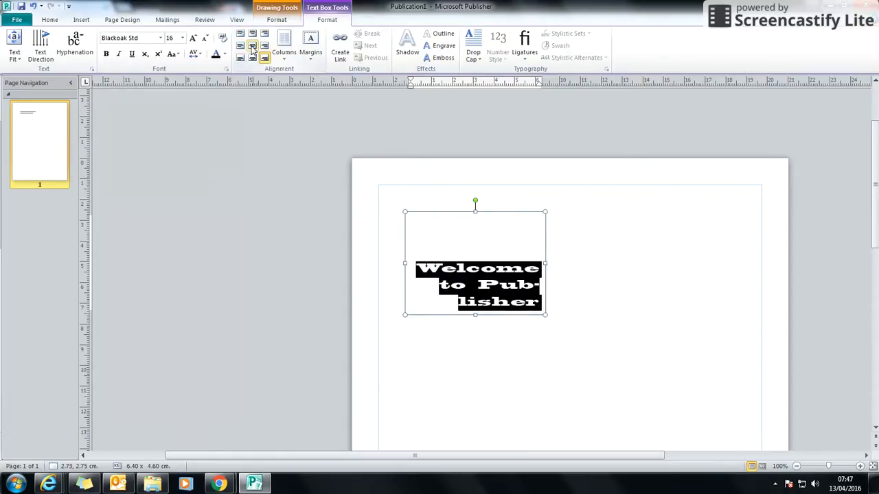
{"action": "left_click", "coordinate": [253, 45]}
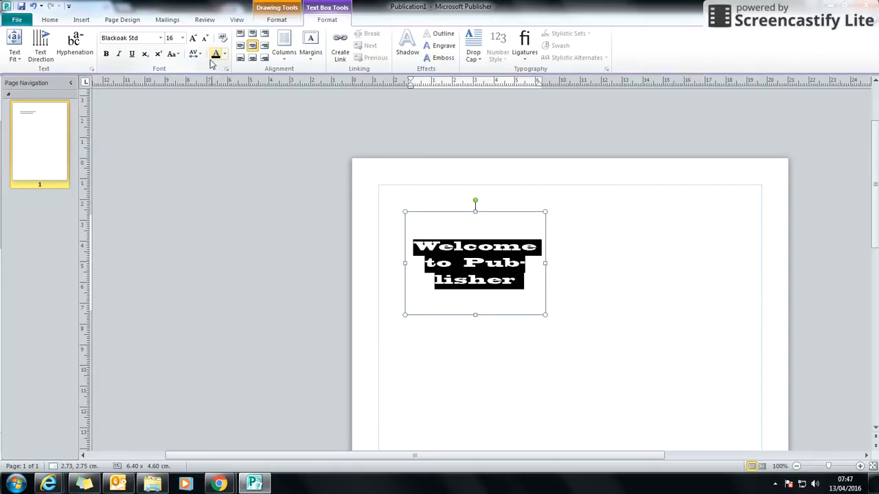
- Colour the welcome text light purple and make it bold
{"action": "left_click", "coordinate": [224, 54]}
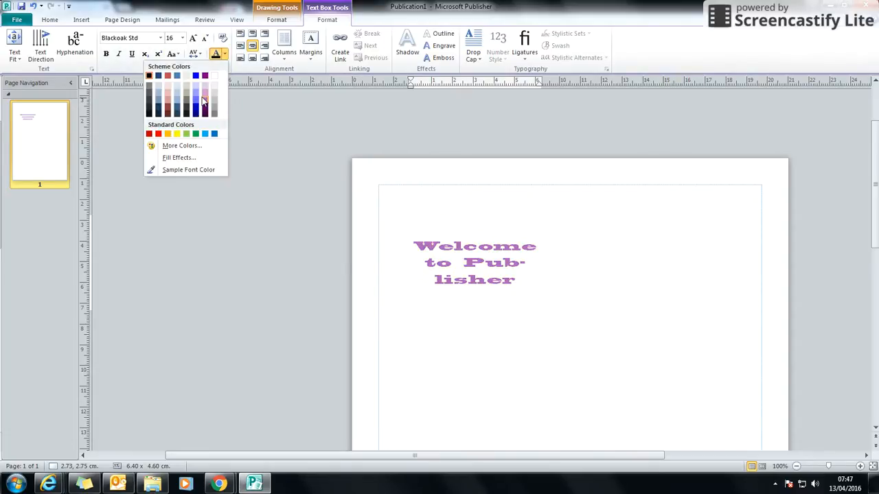
{"action": "left_click", "coordinate": [205, 98]}
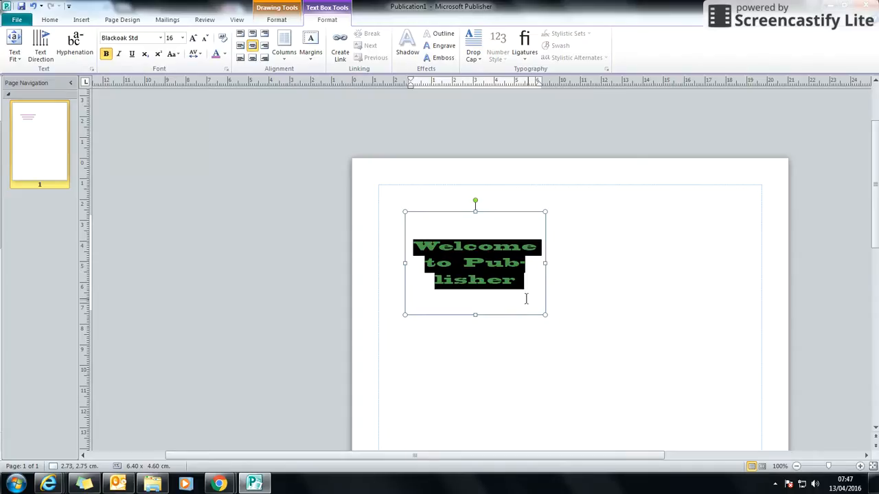
{"action": "left_click", "coordinate": [567, 286]}
{"action": "left_click", "coordinate": [506, 261]}
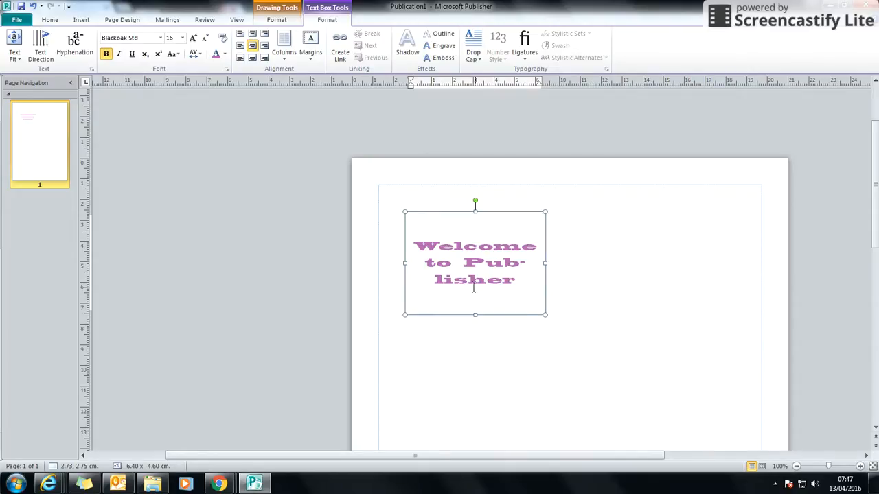
- Turn off automatic hyphenation for the text box's story
{"action": "left_click", "coordinate": [74, 45]}
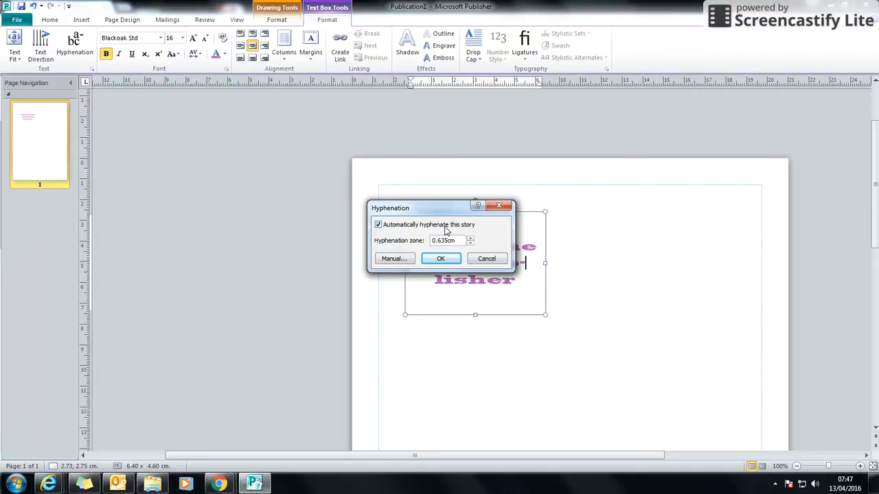
{"action": "left_click", "coordinate": [378, 225]}
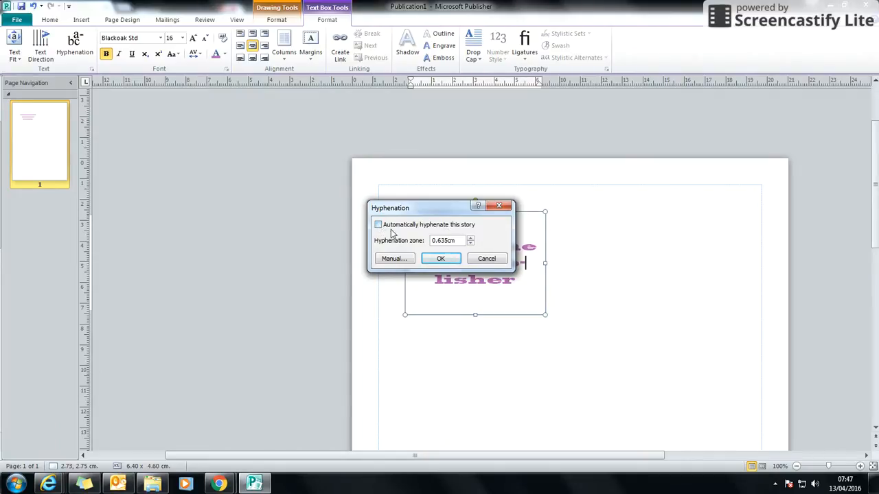
{"action": "left_click", "coordinate": [437, 262]}
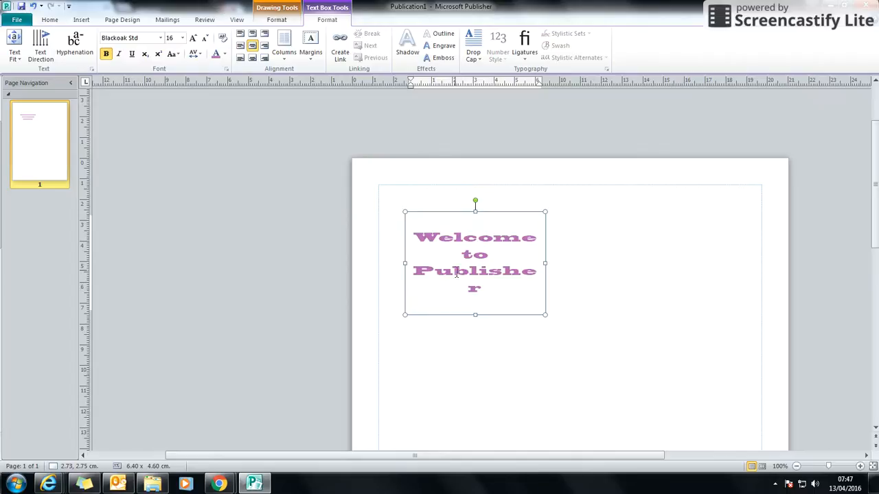
- Add the line "This is a great guide" below the welcome text in the same box
{"action": "left_click", "coordinate": [491, 289]}
{"action": "key", "text": "Return"}
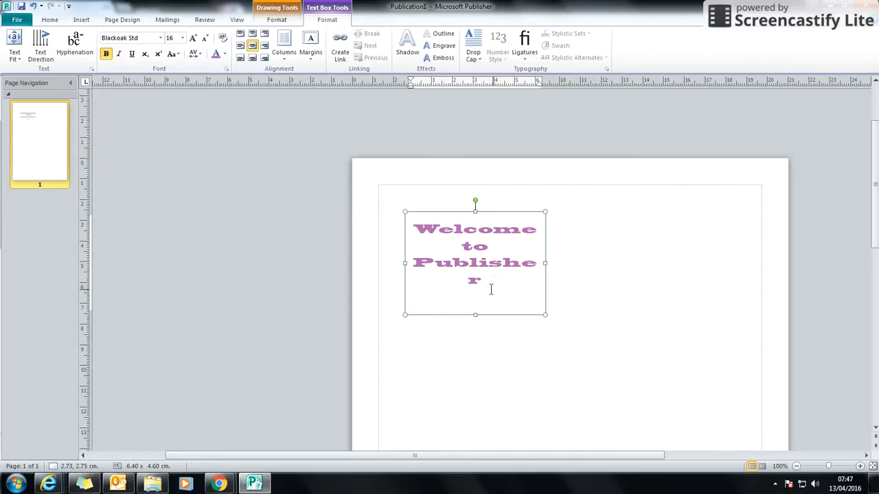
{"action": "type", "text": "This is a"}
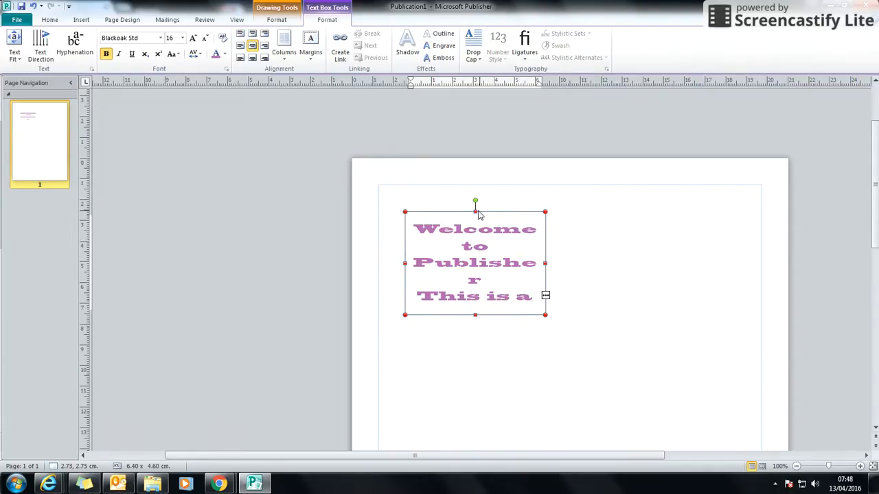
- Enlarge the text box to about 8.07 by 4.87 cm so all the text fits inside
{"action": "left_click", "coordinate": [549, 271]}
{"action": "left_click", "coordinate": [541, 264]}
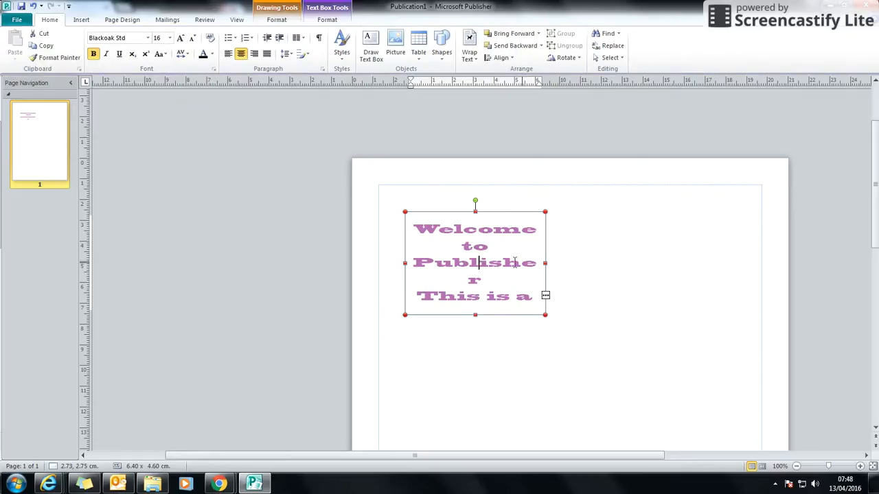
{"action": "left_click_drag", "start_coordinate": [545, 263], "coordinate": [572, 262]}
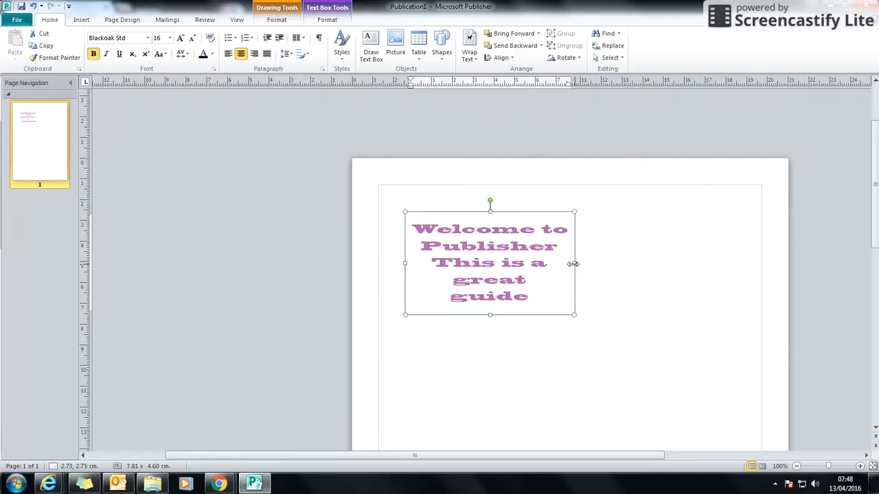
{"action": "left_click_drag", "start_coordinate": [573, 315], "coordinate": [580, 320]}
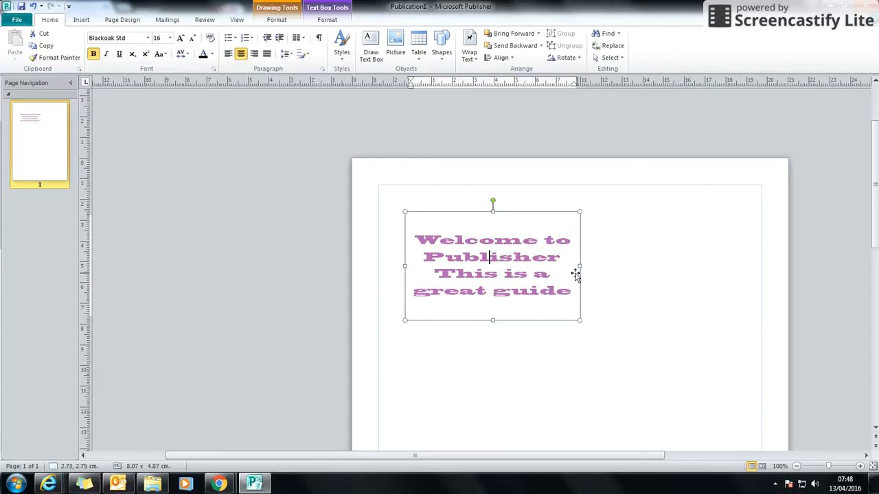
- Resize the text box to about 8.71 by 5.32 cm and move it to about 5.56, 2.51 cm on the page
{"action": "left_click_drag", "start_coordinate": [577, 267], "coordinate": [507, 269]}
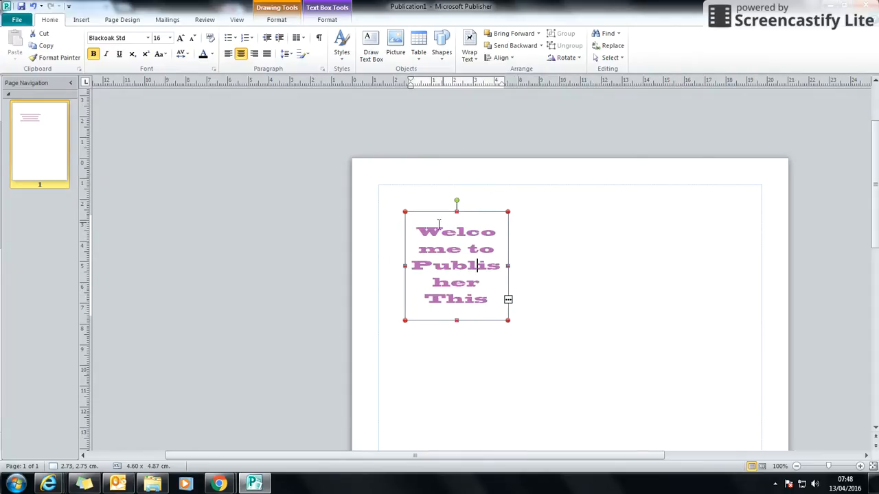
{"action": "left_click", "coordinate": [547, 374]}
{"action": "left_click", "coordinate": [478, 267]}
{"action": "left_click_drag", "start_coordinate": [508, 267], "coordinate": [571, 266]}
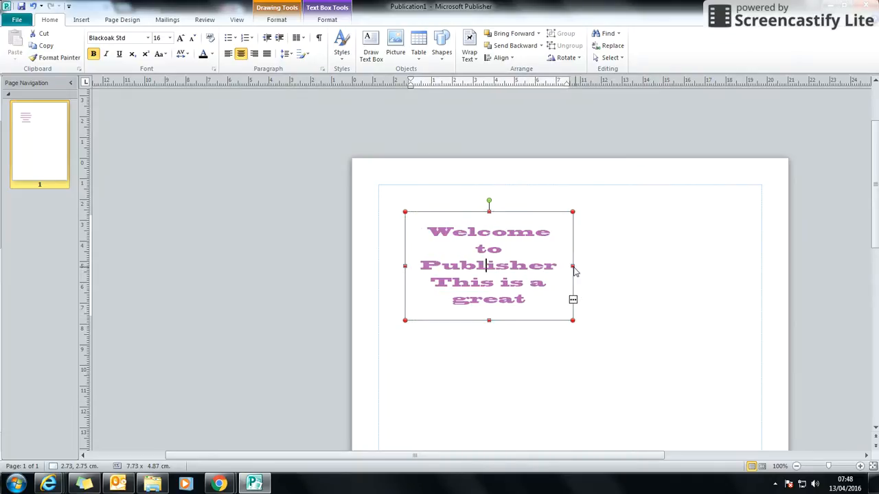
{"action": "left_click_drag", "start_coordinate": [573, 320], "coordinate": [589, 329]}
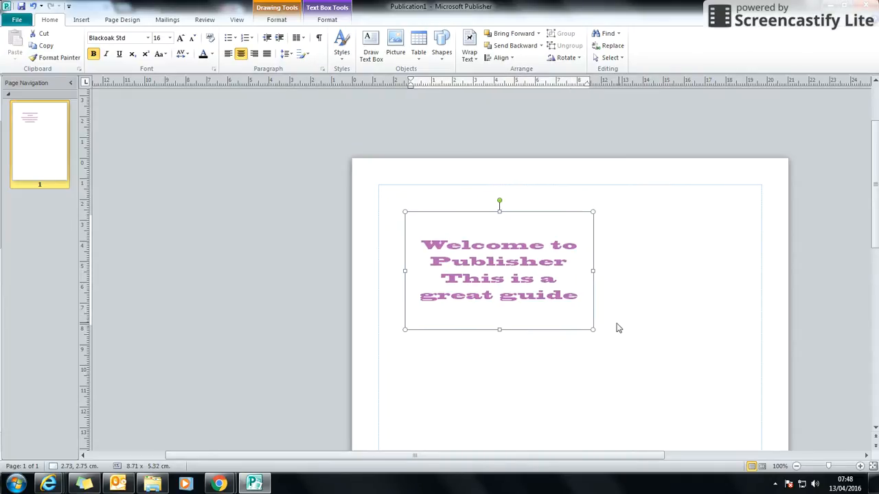
{"action": "left_click_drag", "start_coordinate": [533, 215], "coordinate": [591, 209]}
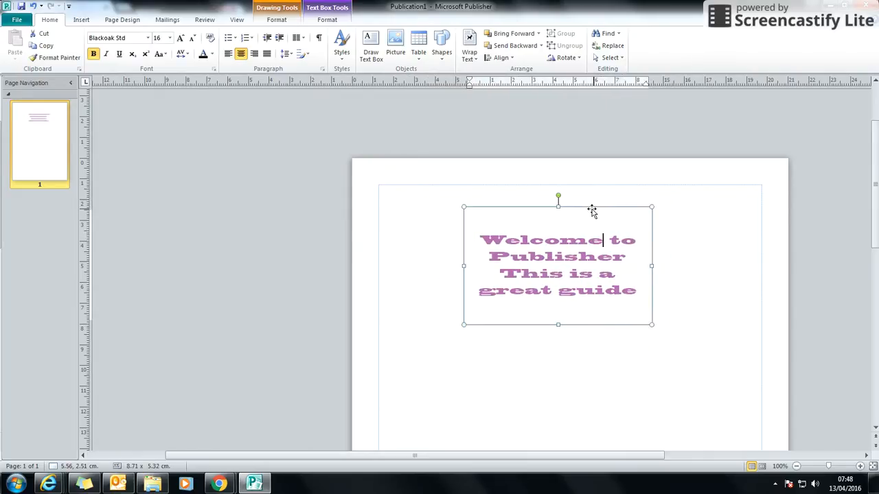
{"action": "left_click", "coordinate": [680, 265]}
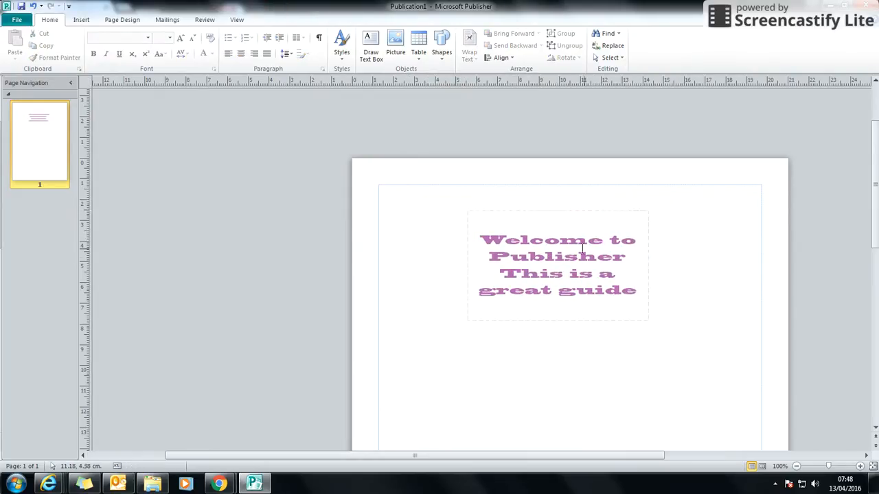
- Apply the Shadow text effect to both lines in the text box
{"action": "left_click", "coordinate": [620, 221]}
{"action": "left_click", "coordinate": [612, 209]}
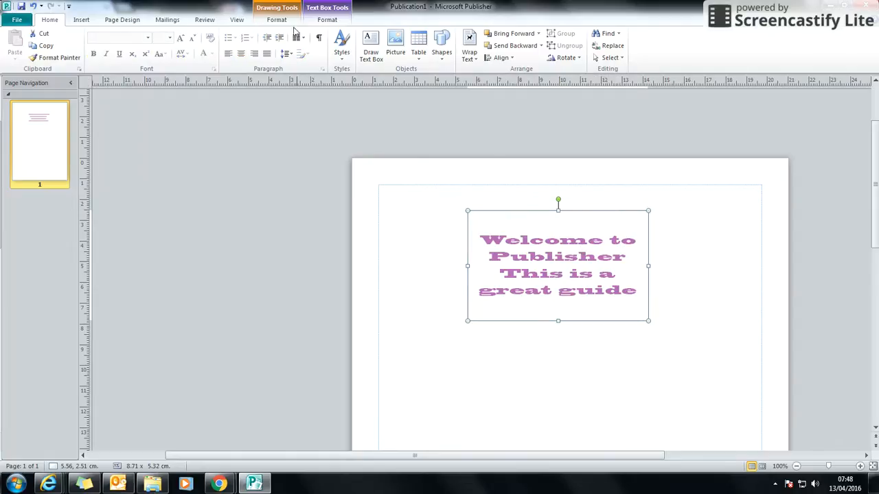
{"action": "left_click", "coordinate": [328, 22]}
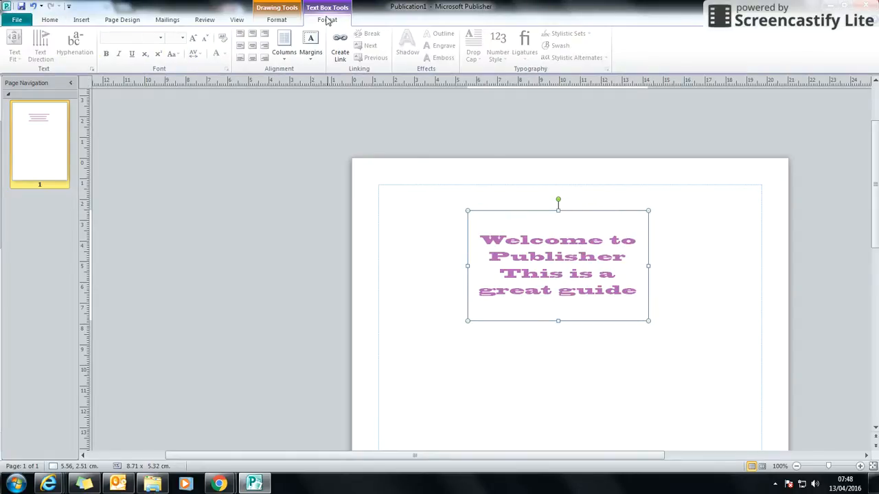
{"action": "left_click", "coordinate": [528, 227]}
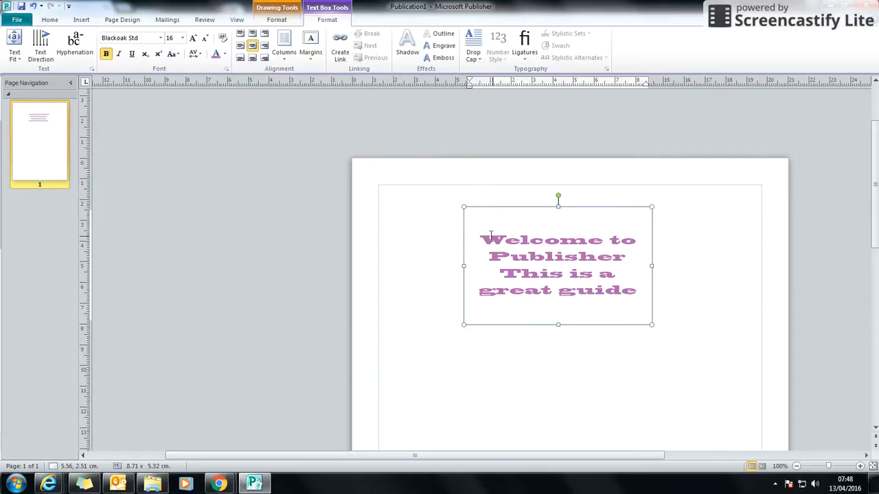
{"action": "left_click_drag", "start_coordinate": [490, 236], "coordinate": [628, 289]}
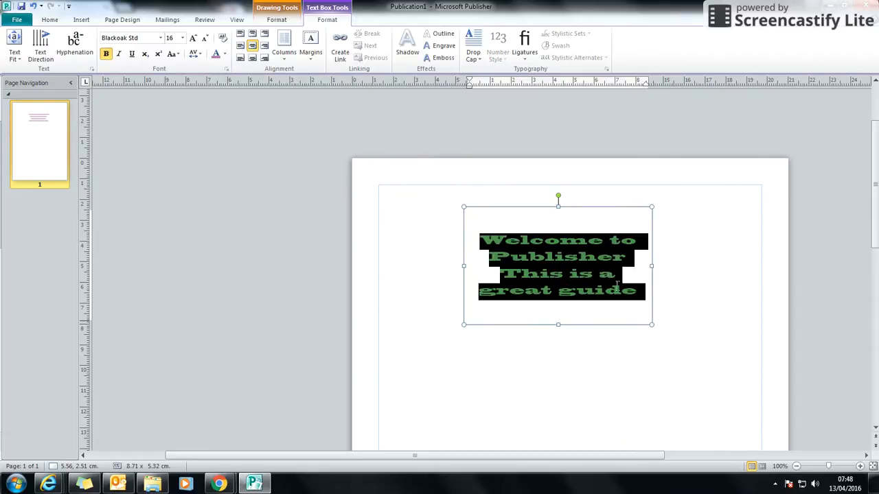
{"action": "left_click", "coordinate": [405, 52]}
{"action": "left_click", "coordinate": [628, 256]}
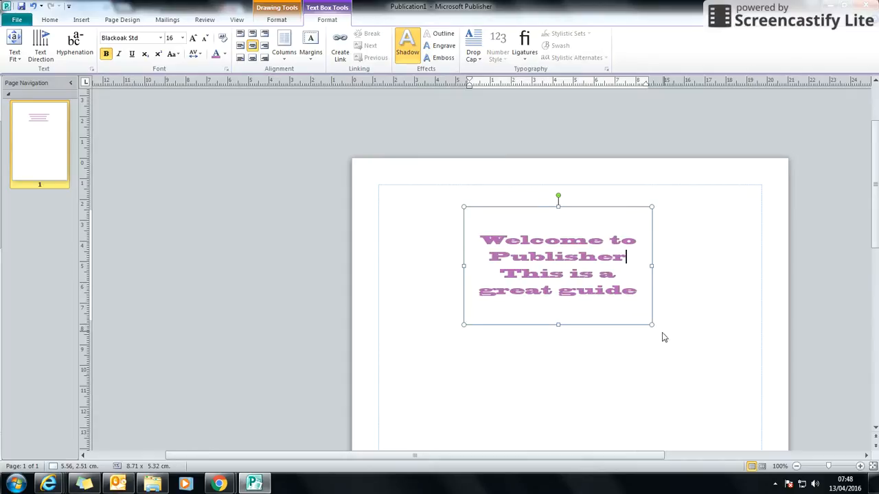
- Switch the effect on both text lines to Emboss and deselect the box
{"action": "left_click_drag", "start_coordinate": [488, 238], "coordinate": [630, 282]}
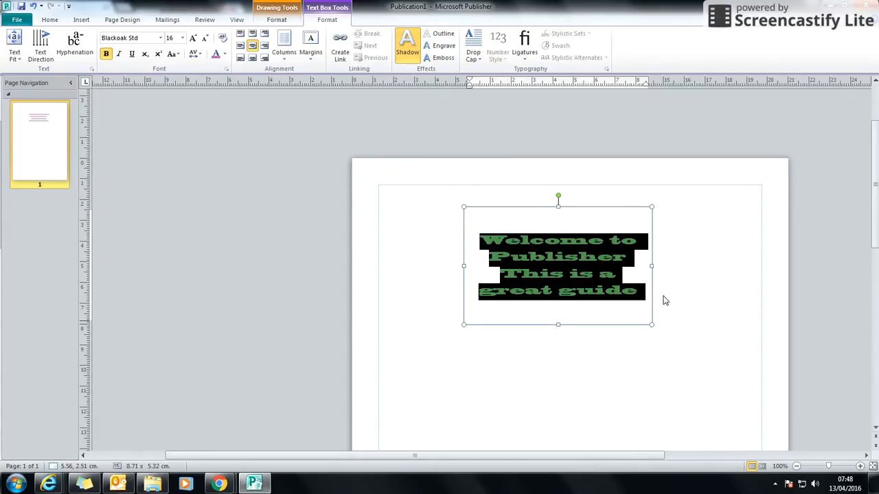
{"action": "left_click", "coordinate": [428, 58]}
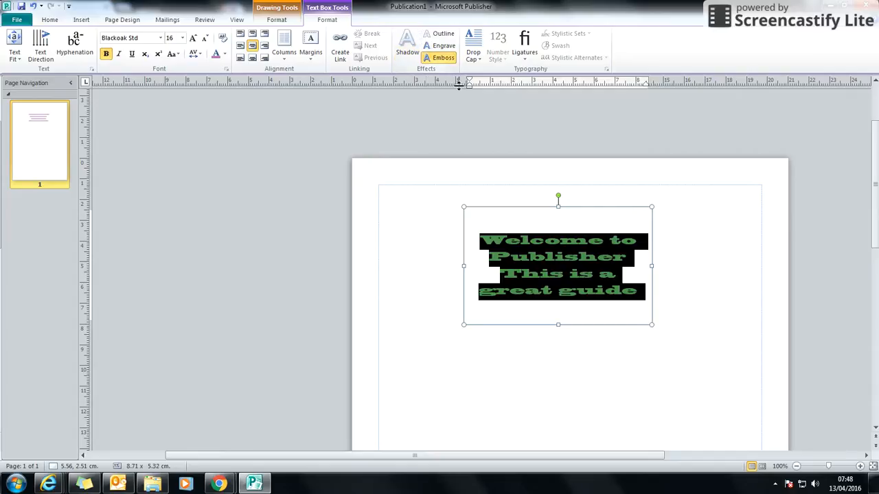
{"action": "left_click", "coordinate": [540, 173]}
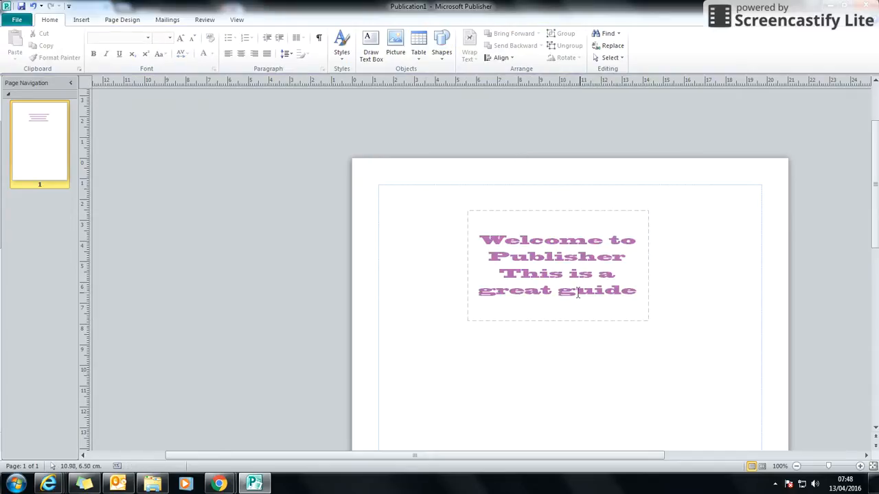
- Change the font of all the text in the box to Adobe Kaiti Std R and remove the bold formatting
{"action": "left_click", "coordinate": [859, 466]}
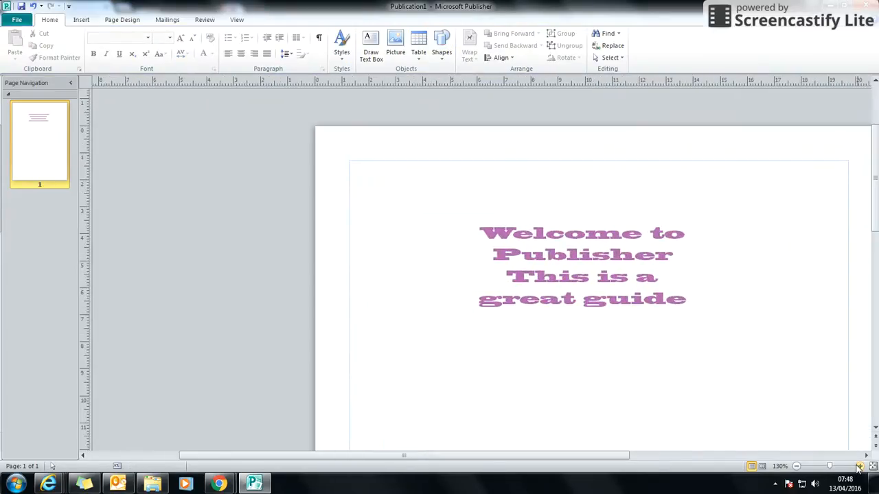
{"action": "left_click", "coordinate": [859, 466]}
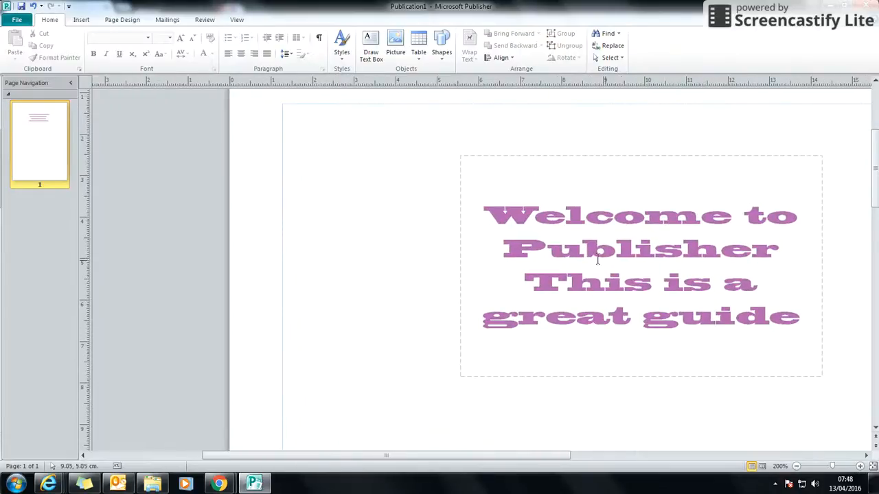
{"action": "left_click", "coordinate": [512, 223]}
{"action": "left_click_drag", "start_coordinate": [512, 223], "coordinate": [829, 329]}
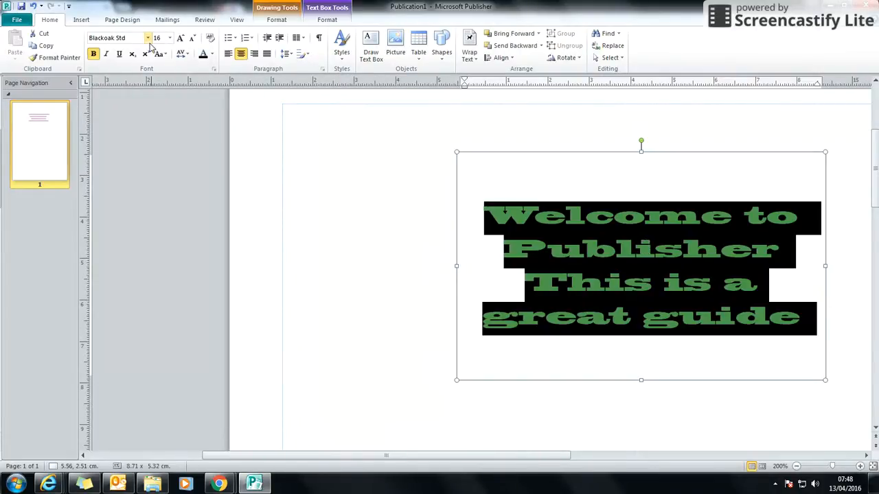
{"action": "left_click", "coordinate": [148, 39]}
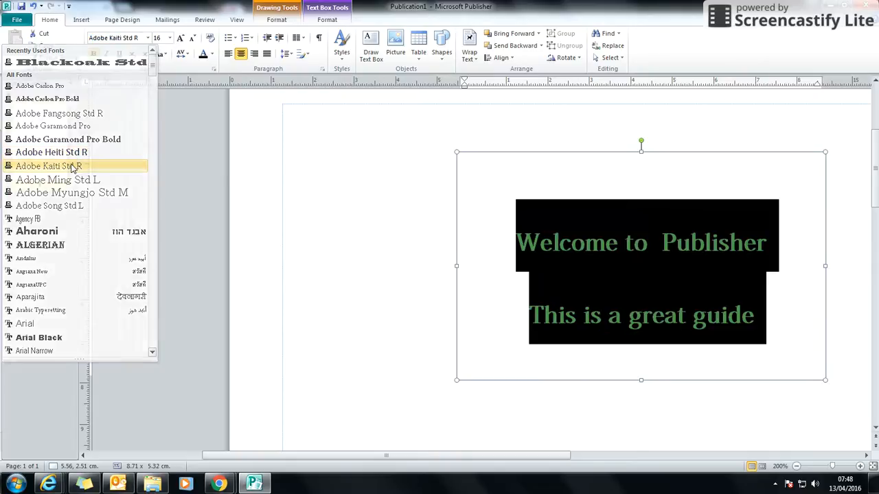
{"action": "left_click", "coordinate": [72, 167]}
{"action": "left_click", "coordinate": [93, 54]}
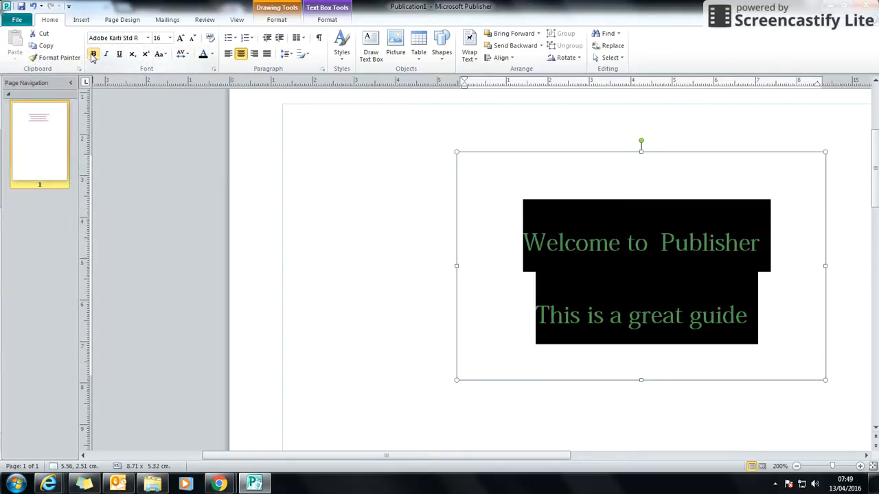
- Colour both text lines with the darkest shade of the red scheme colour
{"action": "left_click", "coordinate": [212, 55]}
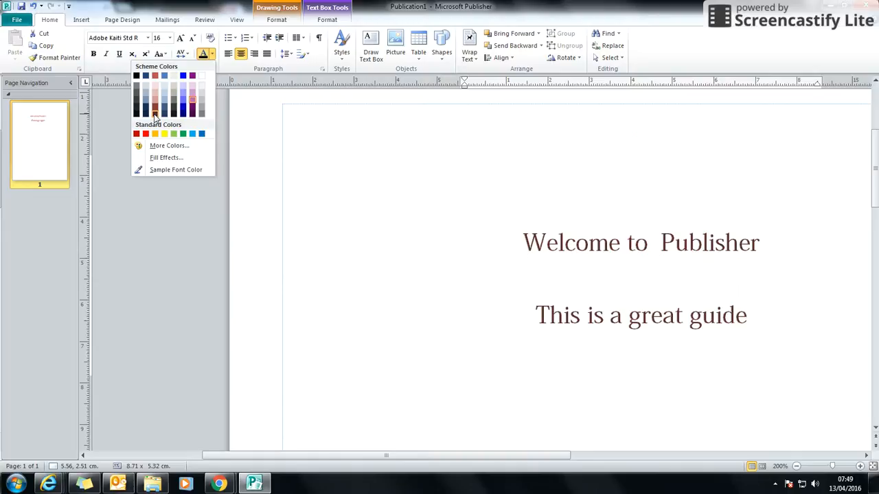
{"action": "left_click", "coordinate": [155, 116]}
{"action": "left_click", "coordinate": [618, 280]}
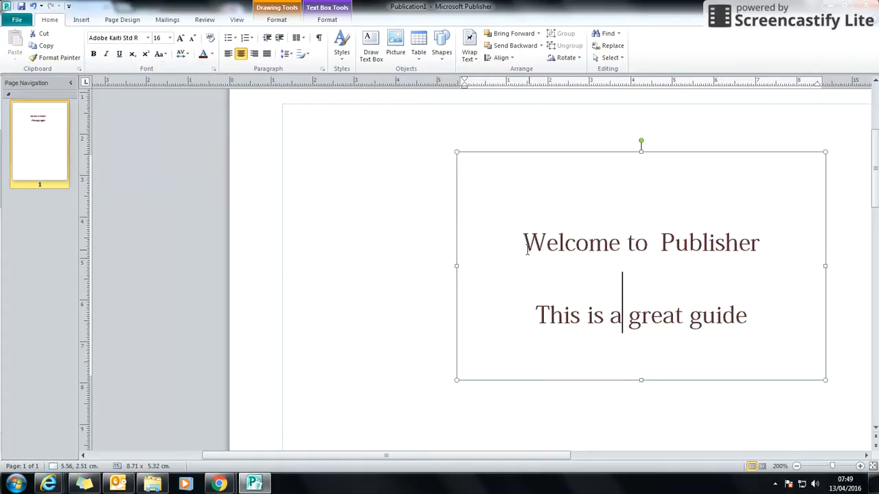
- Apply the Outline text effect to both lines in the text box
{"action": "left_click_drag", "start_coordinate": [527, 250], "coordinate": [747, 323]}
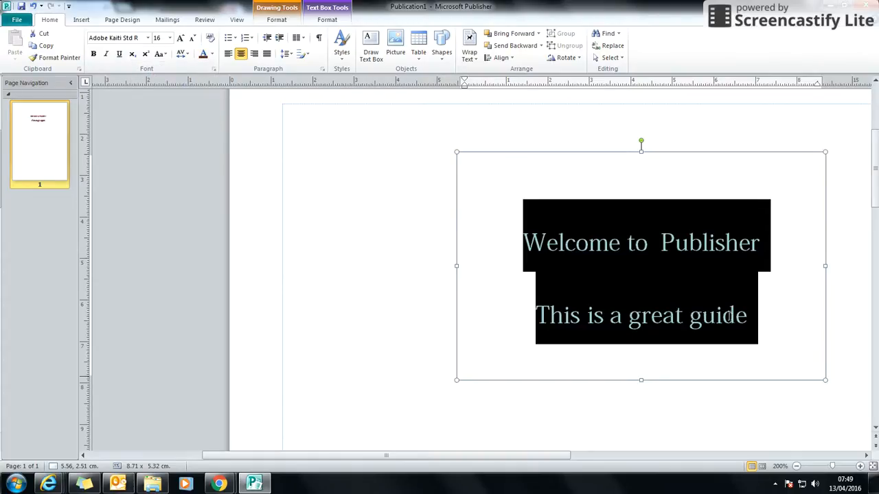
{"action": "left_click", "coordinate": [329, 19]}
{"action": "left_click", "coordinate": [442, 58]}
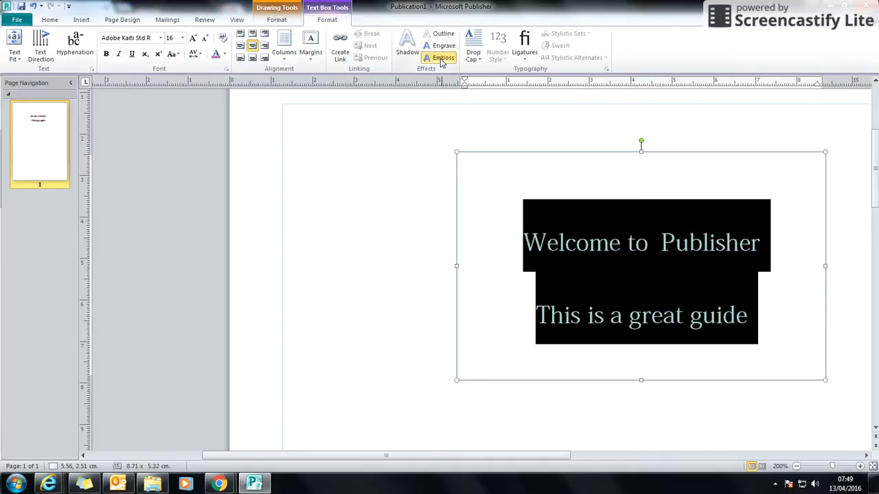
{"action": "left_click", "coordinate": [440, 34]}
{"action": "left_click", "coordinate": [588, 240]}
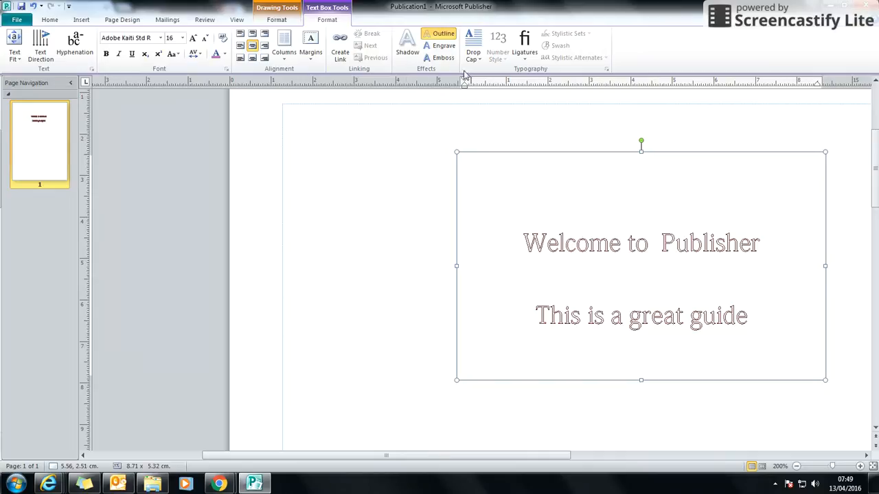
- Fill the whole text box with a medium grey-beige shade from the scheme colours
{"action": "left_click", "coordinate": [796, 467]}
{"action": "left_click", "coordinate": [797, 467]}
{"action": "left_click", "coordinate": [796, 466]}
{"action": "left_click", "coordinate": [797, 467]}
{"action": "left_click", "coordinate": [534, 295]}
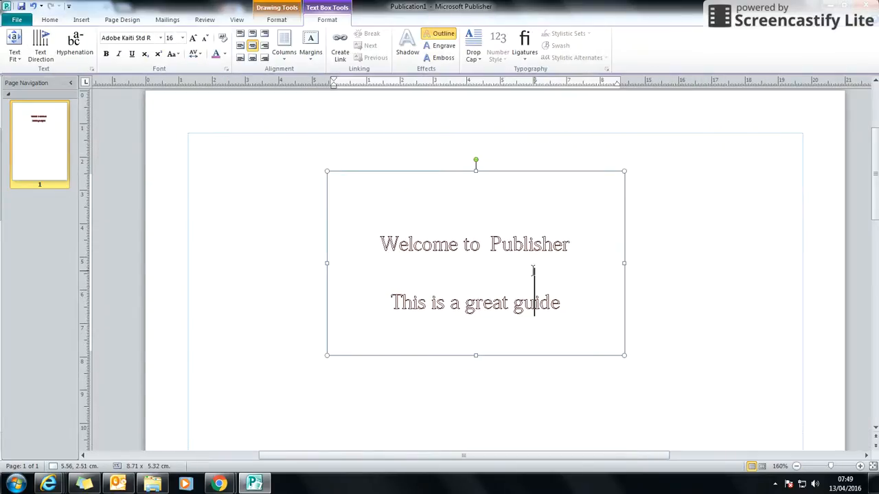
{"action": "left_click", "coordinate": [568, 204]}
{"action": "left_click", "coordinate": [578, 172]}
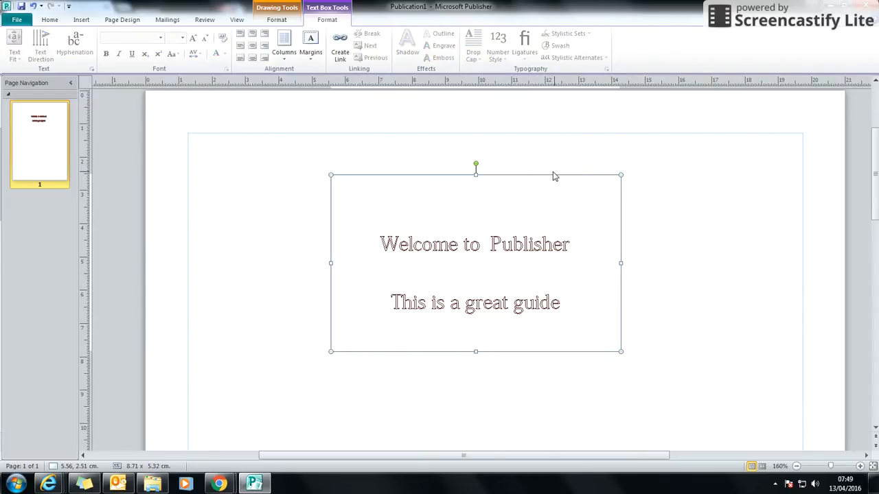
{"action": "left_click", "coordinate": [278, 20]}
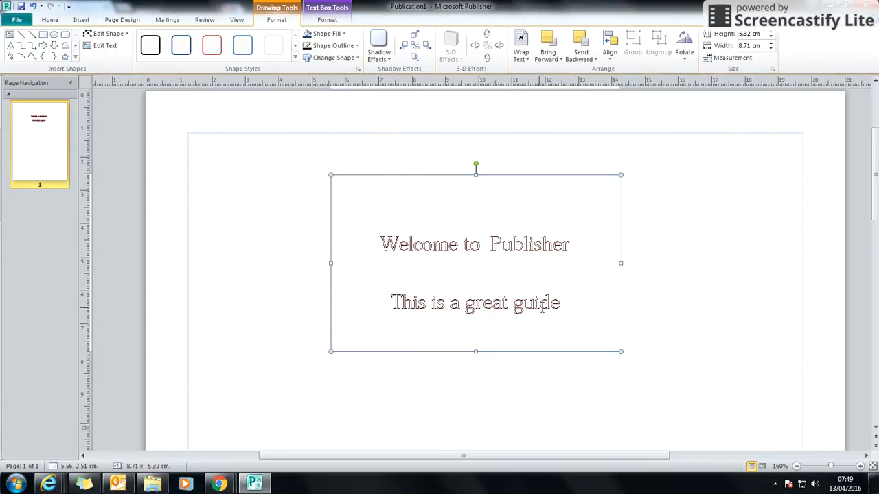
{"action": "left_click", "coordinate": [343, 34]}
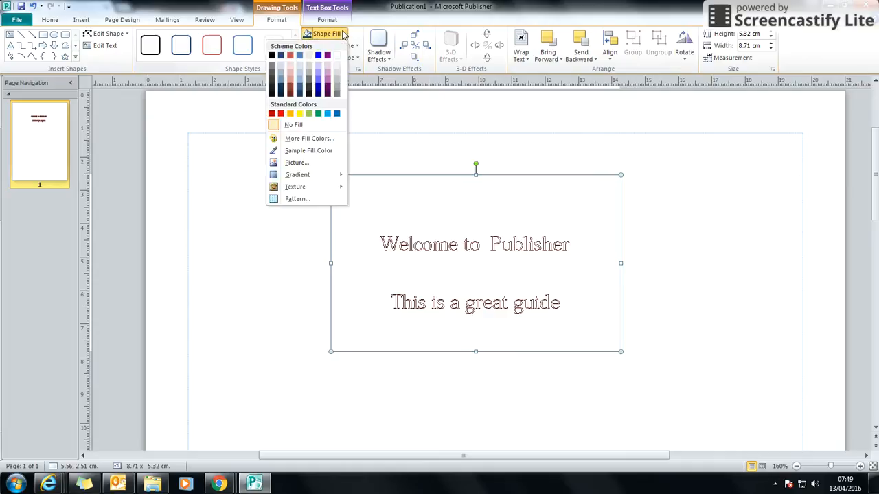
{"action": "left_click", "coordinate": [309, 77]}
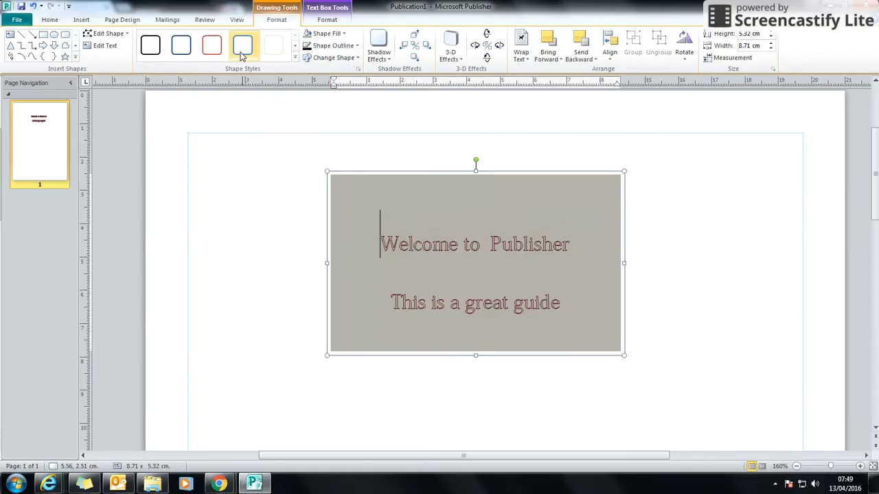
- Give the text box a green outline from the standard colours with a weight of 2¼ pt
{"action": "left_click", "coordinate": [336, 45]}
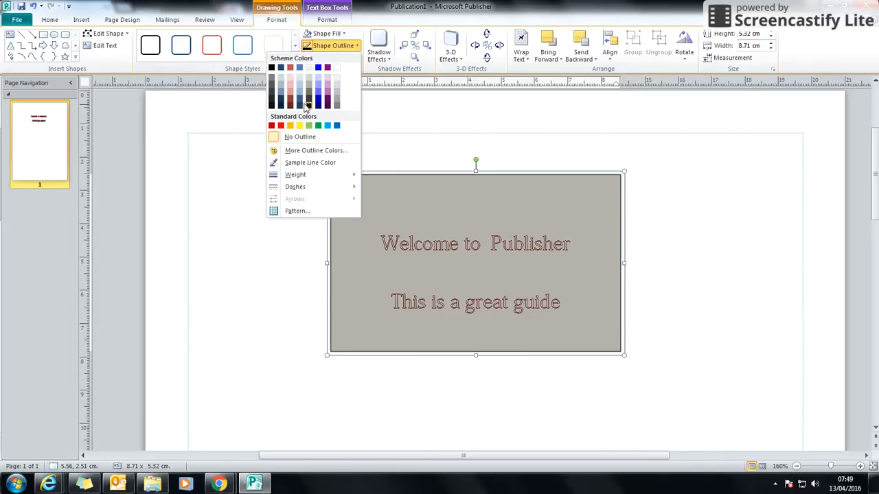
{"action": "left_click", "coordinate": [318, 127]}
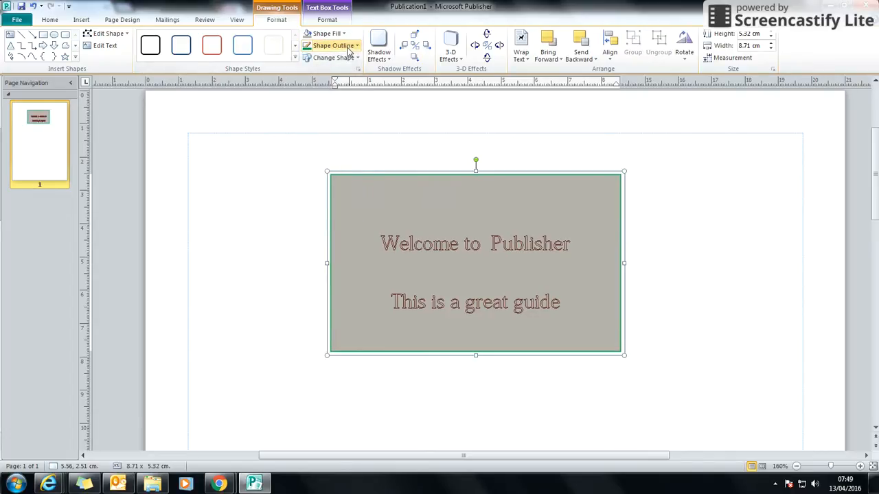
{"action": "left_click", "coordinate": [334, 45]}
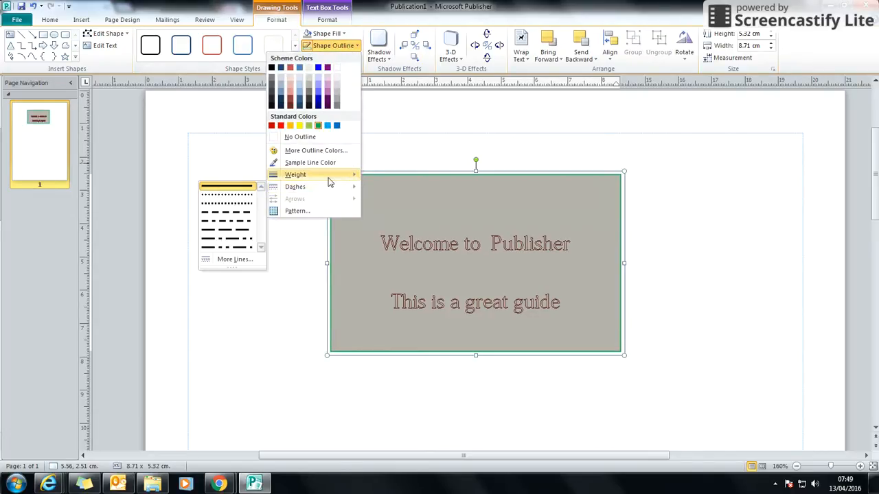
{"action": "mouse_move", "coordinate": [329, 176]}
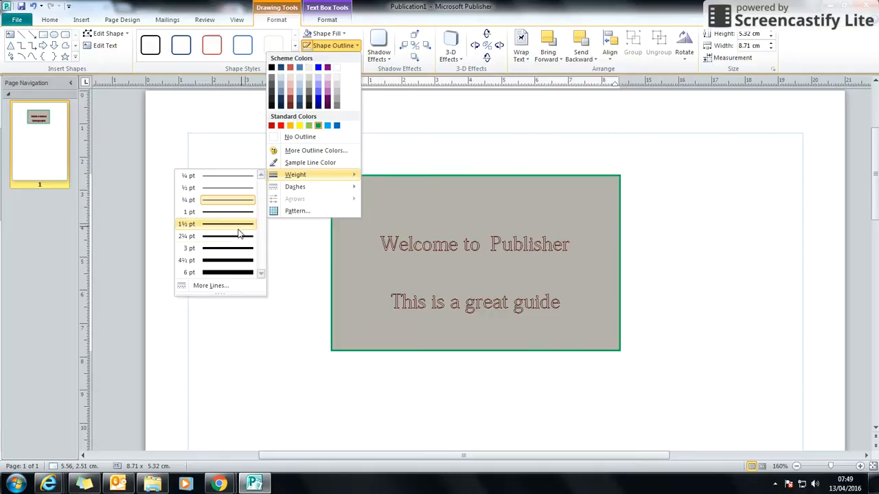
{"action": "left_click", "coordinate": [239, 235]}
- Change the text box's green outline to the long dash-dot line style
{"action": "left_click", "coordinate": [333, 45]}
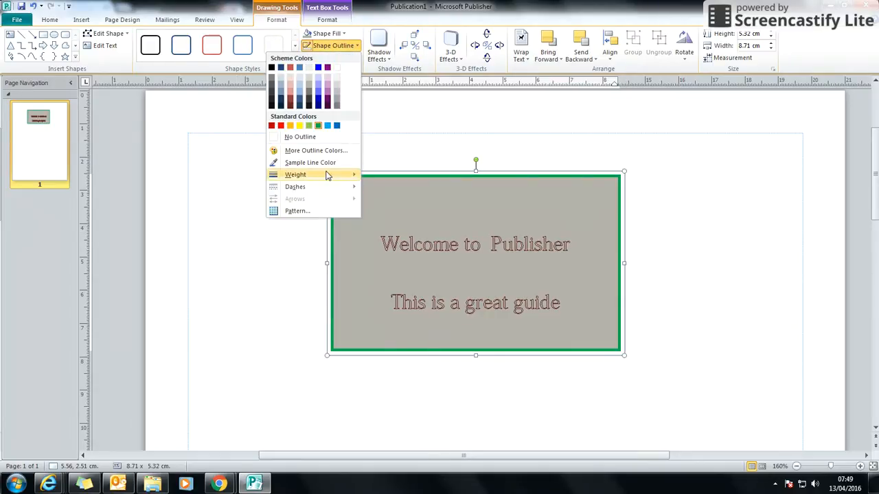
{"action": "mouse_move", "coordinate": [309, 188]}
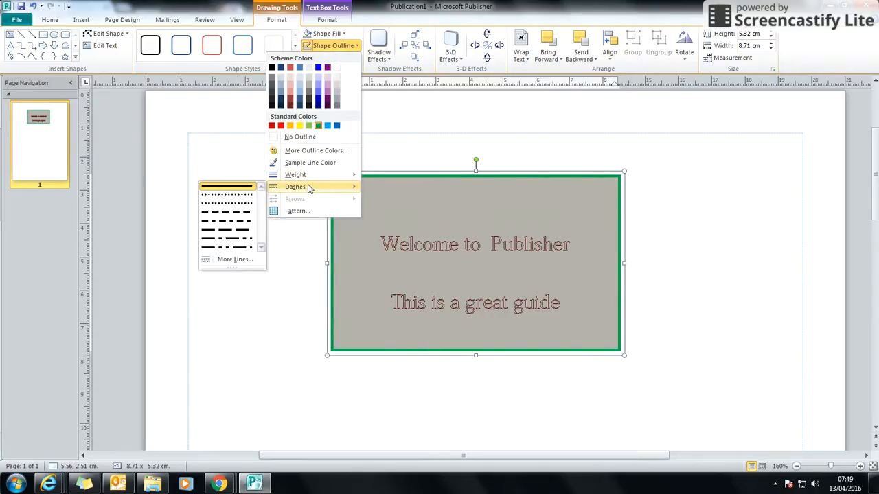
{"action": "left_click", "coordinate": [237, 242]}
{"action": "left_click", "coordinate": [744, 256]}
{"action": "left_click", "coordinate": [607, 191]}
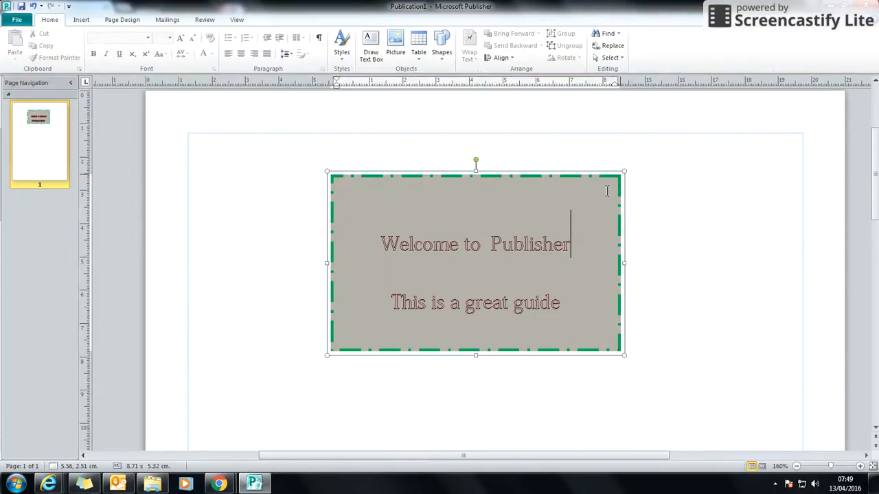
- Move the green-outlined text box near the page's upper-left corner, at about 2.2 cm across and 1.6 cm down
{"action": "left_click", "coordinate": [596, 177]}
{"action": "left_click_drag", "start_coordinate": [596, 176], "coordinate": [487, 150]}
{"action": "left_click", "coordinate": [591, 206]}
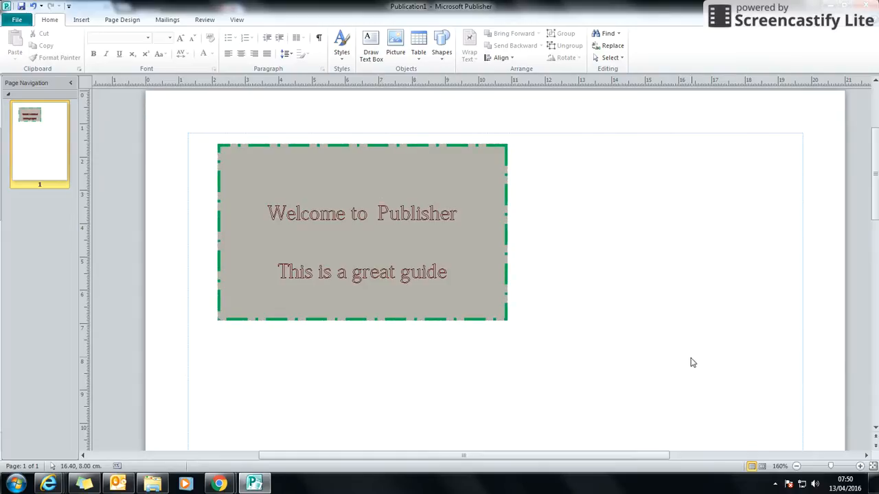
{"action": "left_click", "coordinate": [493, 146]}
{"action": "left_click", "coordinate": [561, 169]}
- Draw a second text box of about 6.9 × 6.6 cm beside the first and enter "Hello, welcome to a new box"
{"action": "left_click", "coordinate": [369, 48]}
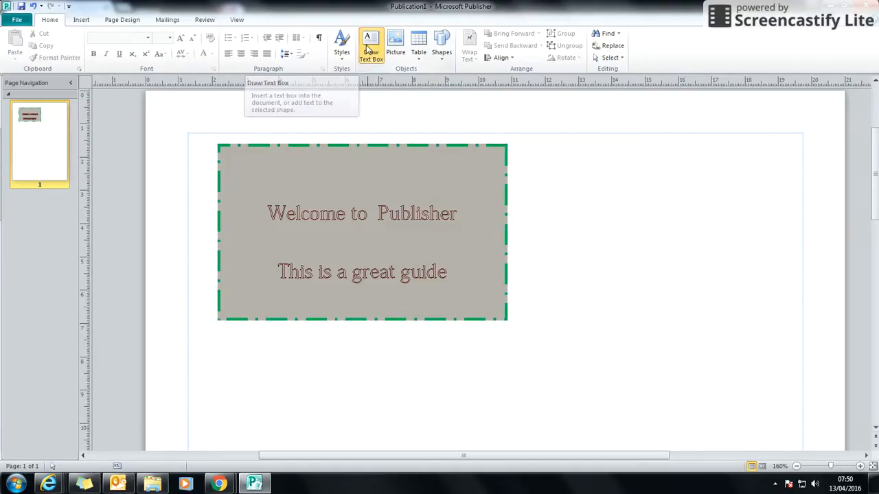
{"action": "left_click_drag", "start_coordinate": [558, 202], "coordinate": [792, 427]}
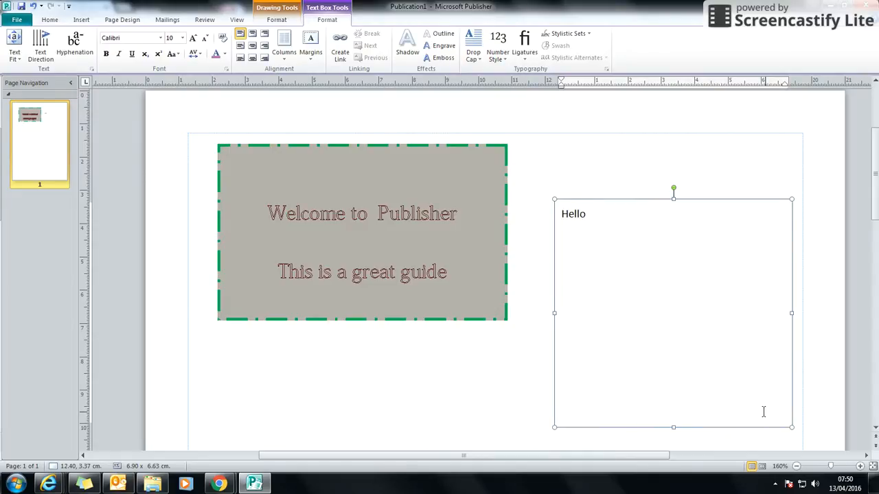
{"action": "type", "text": "Hello, welcome to a new box"}
- Align the new text box's text to the bottom centre of its box
{"action": "left_click_drag", "start_coordinate": [719, 217], "coordinate": [555, 201]}
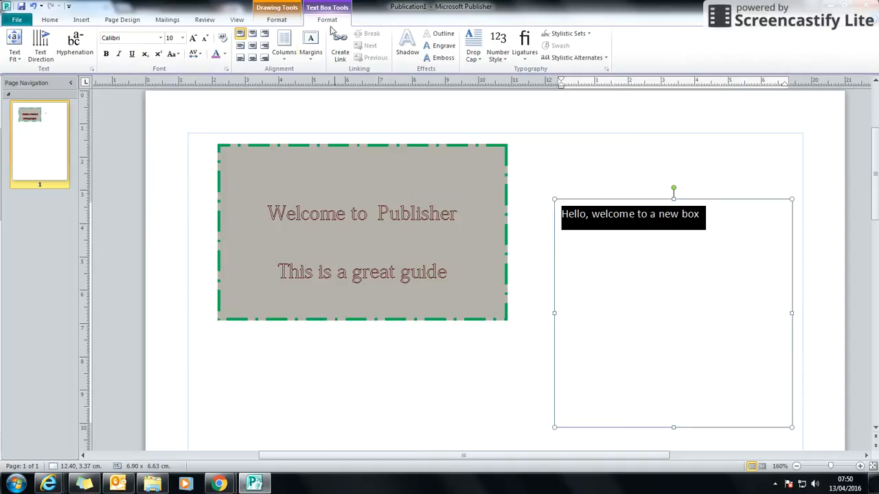
{"action": "left_click", "coordinate": [252, 34]}
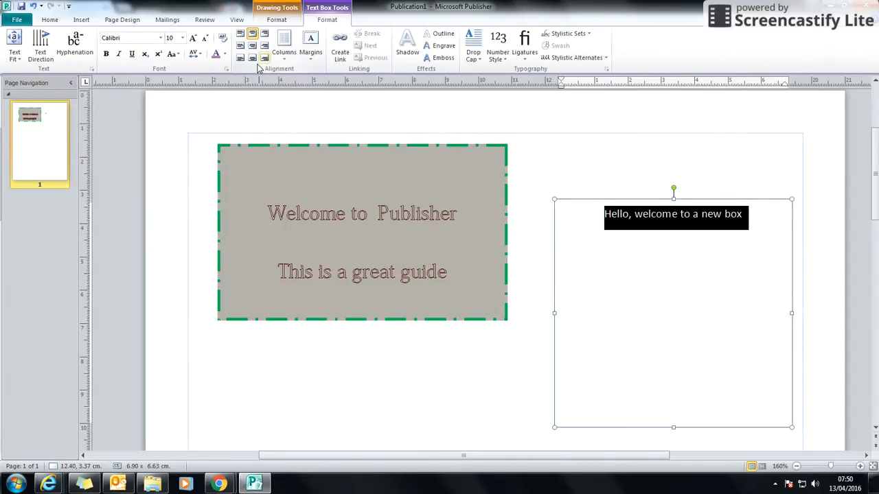
{"action": "left_click", "coordinate": [252, 58]}
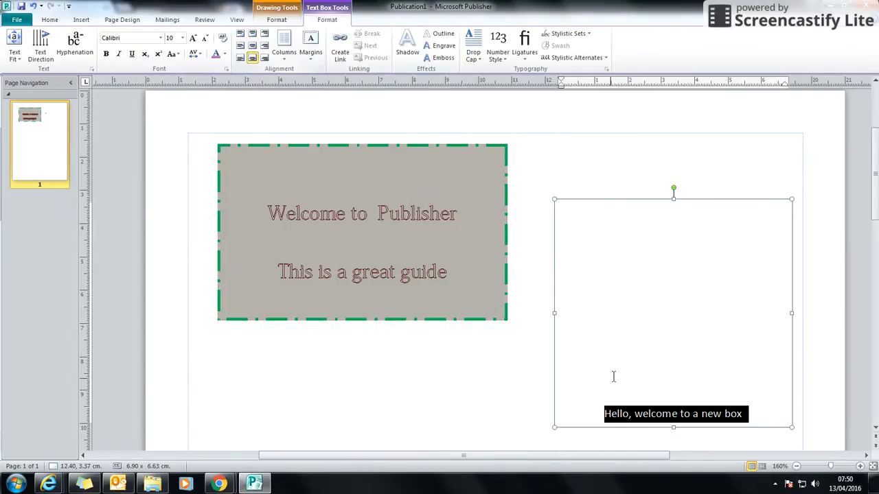
- Set the new text box's text in the Blackadder ITC font with a light blue shade from the scheme colours
{"action": "left_click", "coordinate": [161, 38]}
{"action": "left_click", "coordinate": [41, 142]}
{"action": "left_click", "coordinate": [225, 53]}
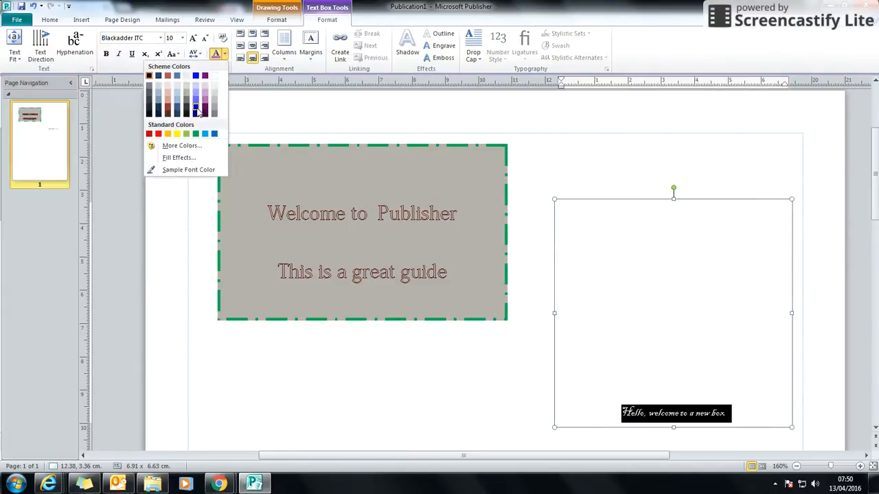
{"action": "left_click", "coordinate": [193, 98]}
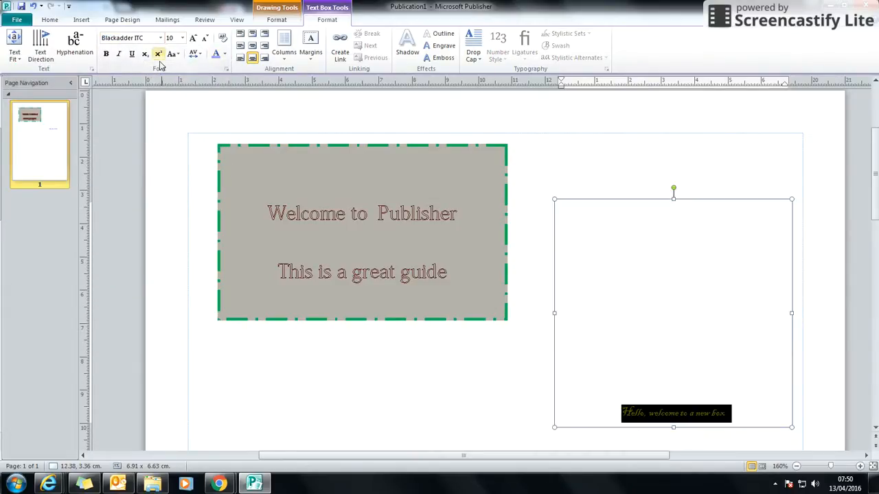
- Set the new text box's text to size 20, underlined and italic
{"action": "left_click", "coordinate": [182, 37]}
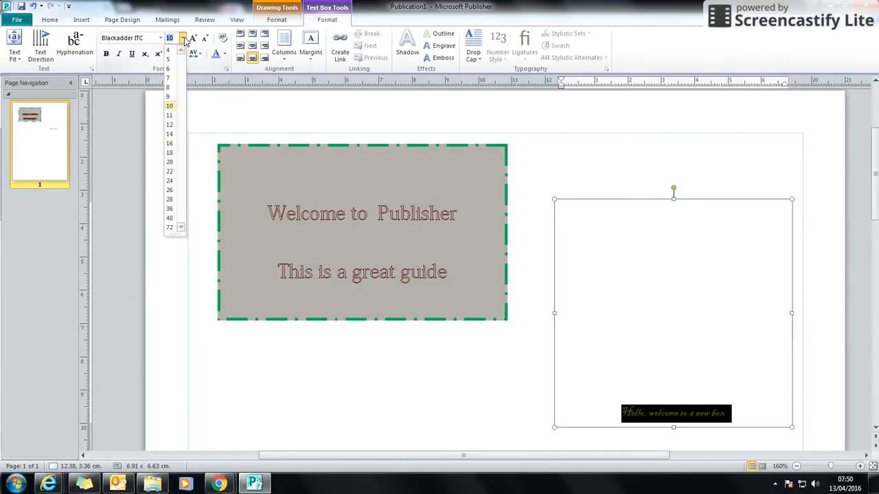
{"action": "left_click", "coordinate": [171, 163]}
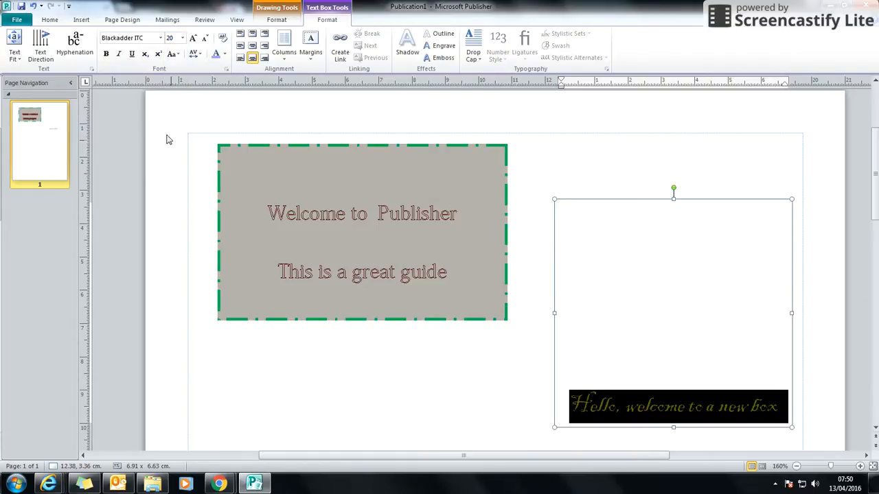
{"action": "left_click", "coordinate": [132, 54]}
{"action": "left_click", "coordinate": [118, 54]}
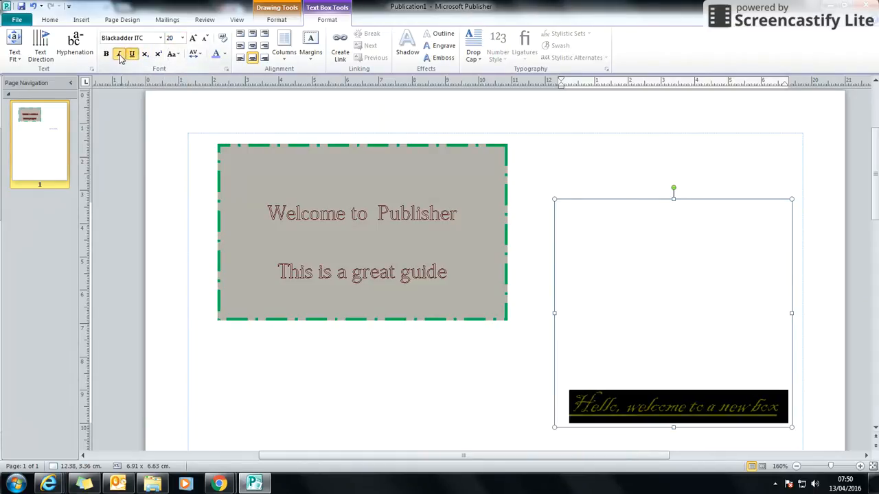
- Fill the new text box with a horizontal two-colour gradient from light blue to dark blue
{"action": "left_click", "coordinate": [276, 19]}
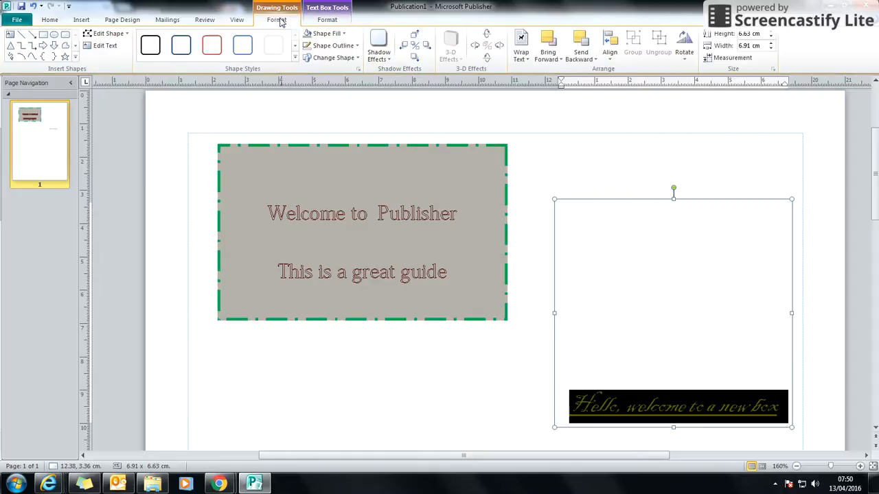
{"action": "left_click", "coordinate": [337, 36]}
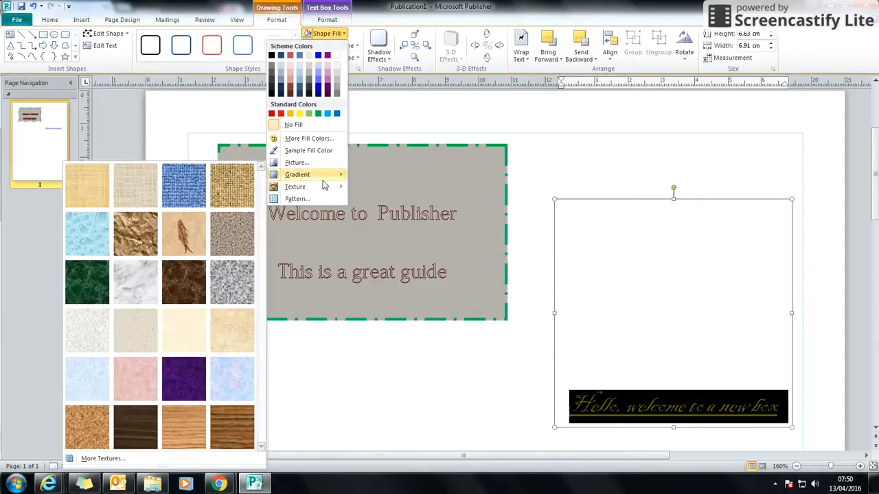
{"action": "mouse_move", "coordinate": [317, 180]}
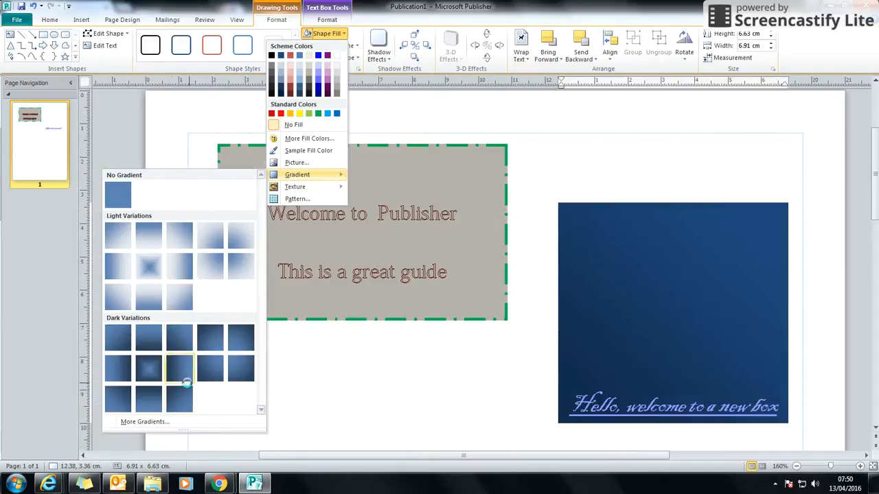
{"action": "left_click", "coordinate": [181, 427]}
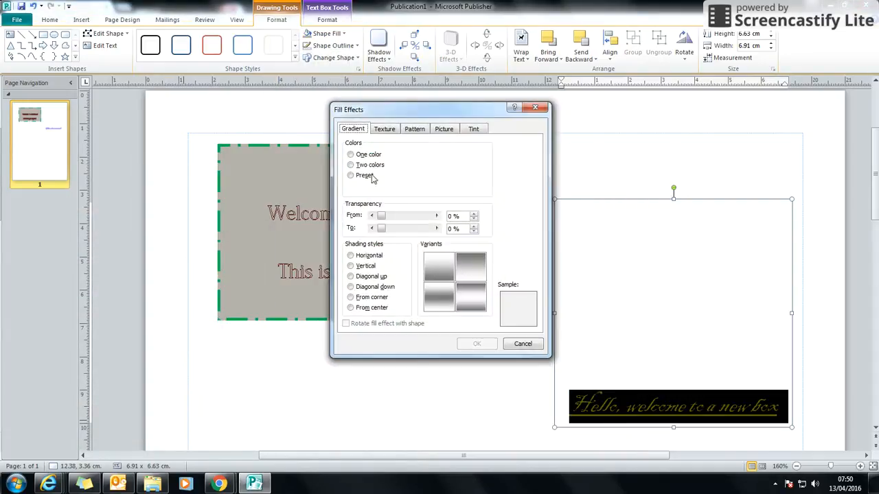
{"action": "left_click", "coordinate": [368, 155]}
{"action": "left_click", "coordinate": [473, 166]}
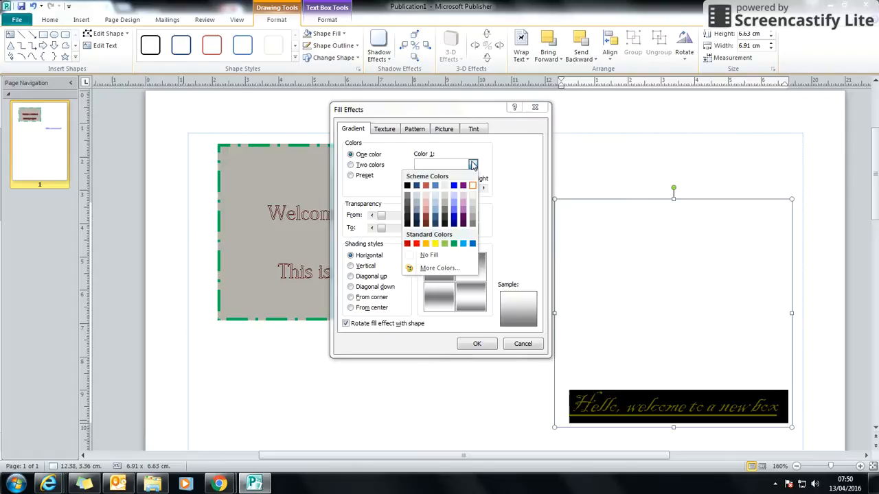
{"action": "left_click", "coordinate": [438, 214]}
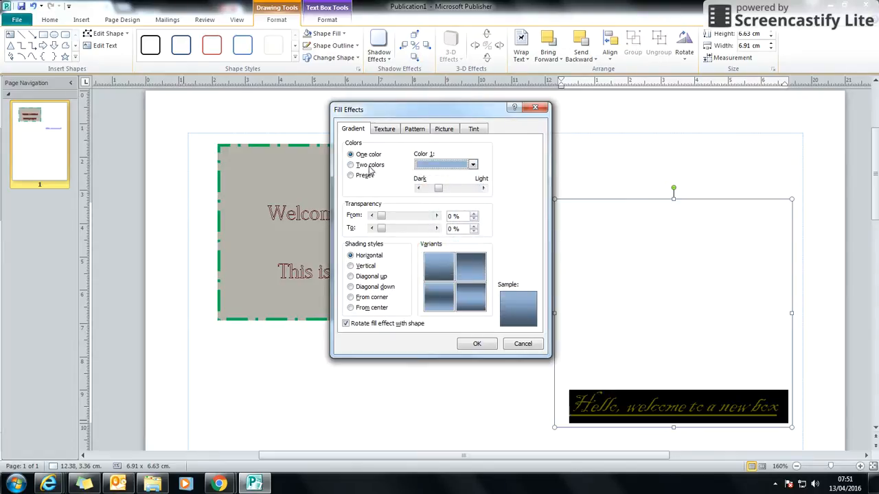
{"action": "left_click", "coordinate": [369, 166]}
{"action": "left_click", "coordinate": [472, 188]}
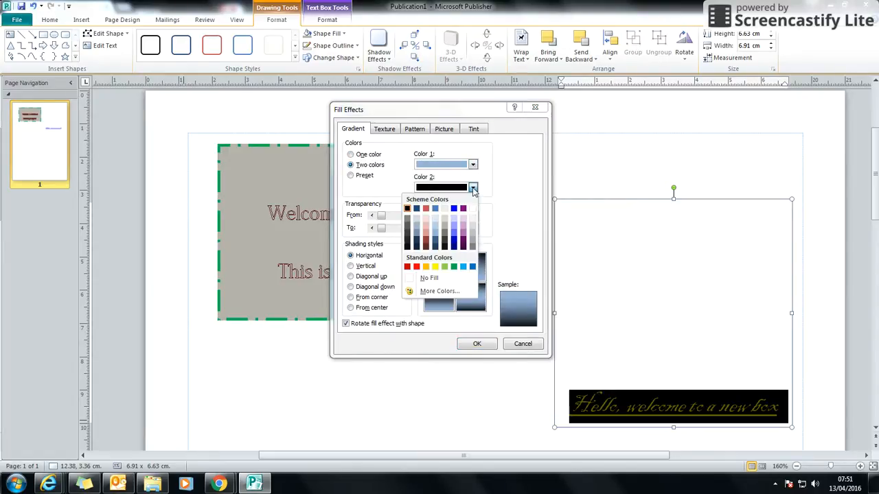
{"action": "left_click", "coordinate": [456, 243]}
{"action": "left_click", "coordinate": [477, 343]}
{"action": "left_click", "coordinate": [502, 359]}
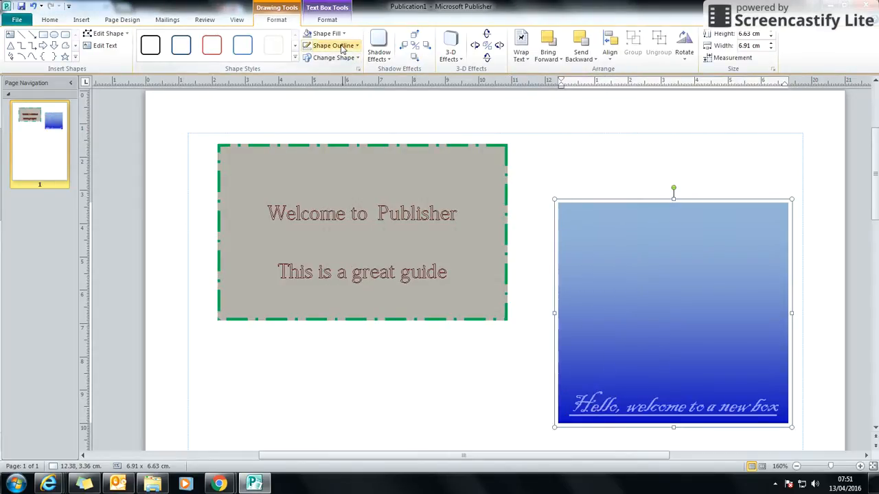
{"action": "left_click", "coordinate": [322, 33]}
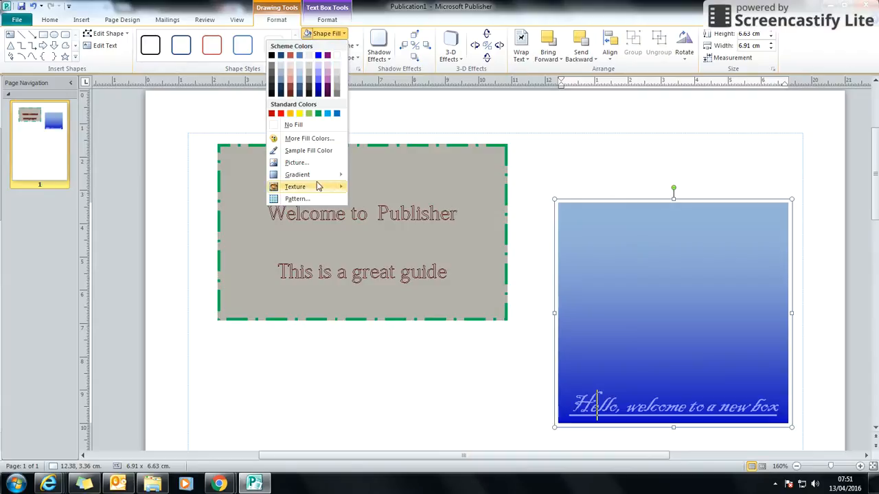
{"action": "mouse_move", "coordinate": [313, 186]}
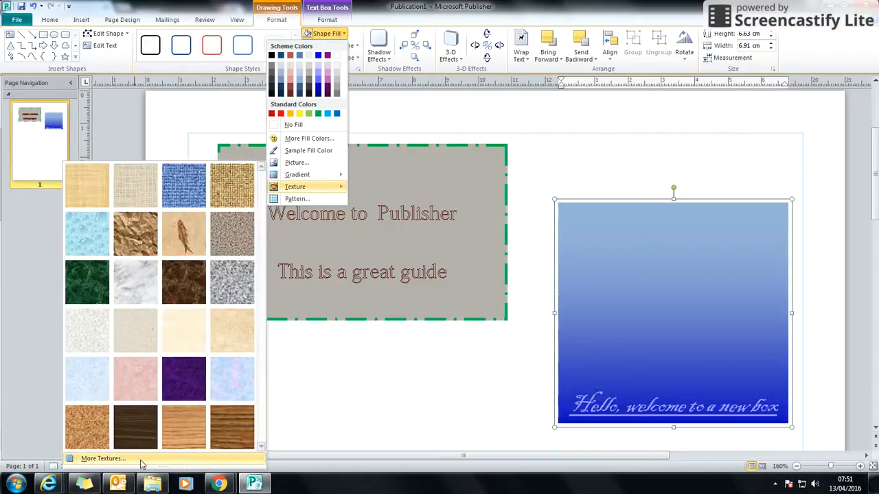
{"action": "left_click", "coordinate": [140, 460]}
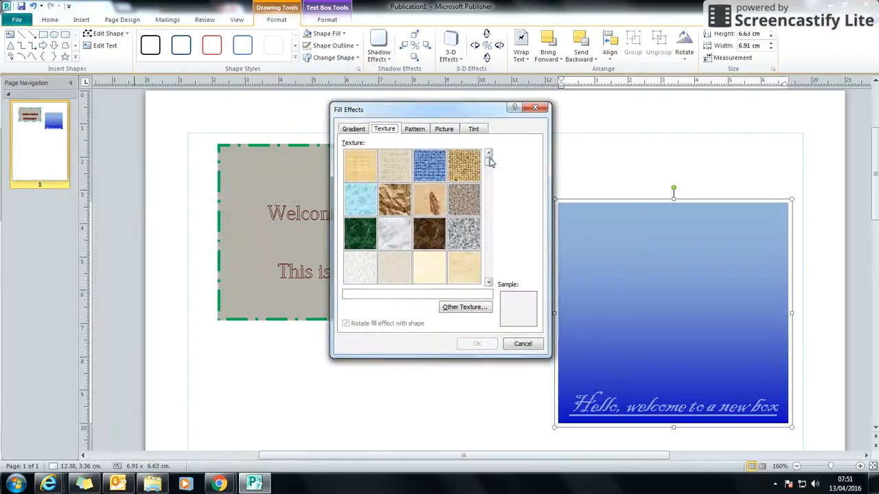
{"action": "left_click_drag", "start_coordinate": [489, 160], "coordinate": [478, 247]}
{"action": "left_click", "coordinate": [516, 346]}
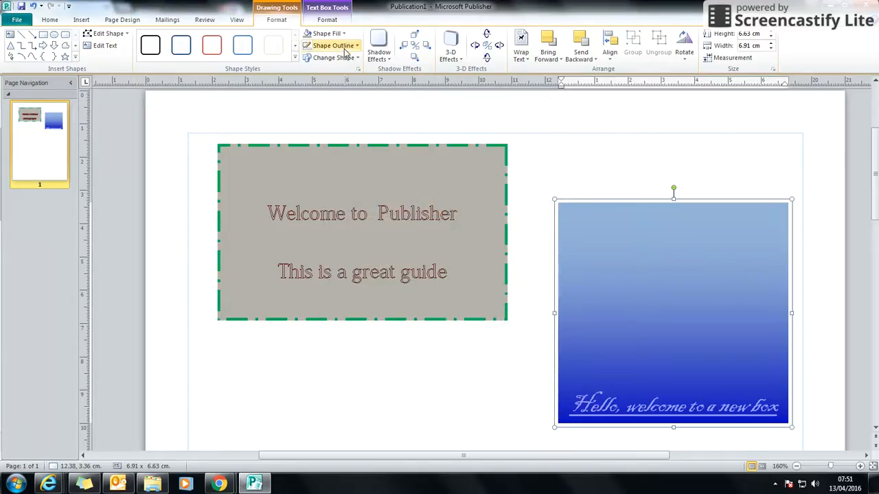
- Fill the new text box with the Dinosaur picture from the Pictures library
{"action": "left_click", "coordinate": [345, 35]}
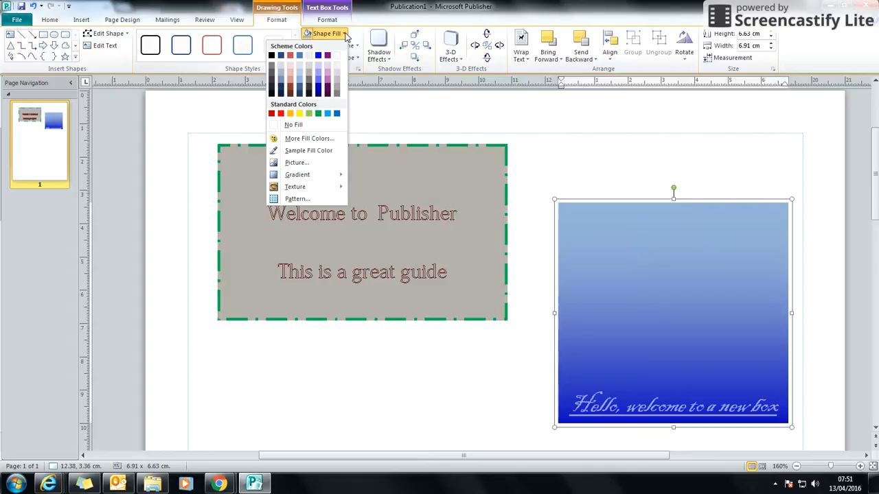
{"action": "left_click", "coordinate": [323, 163]}
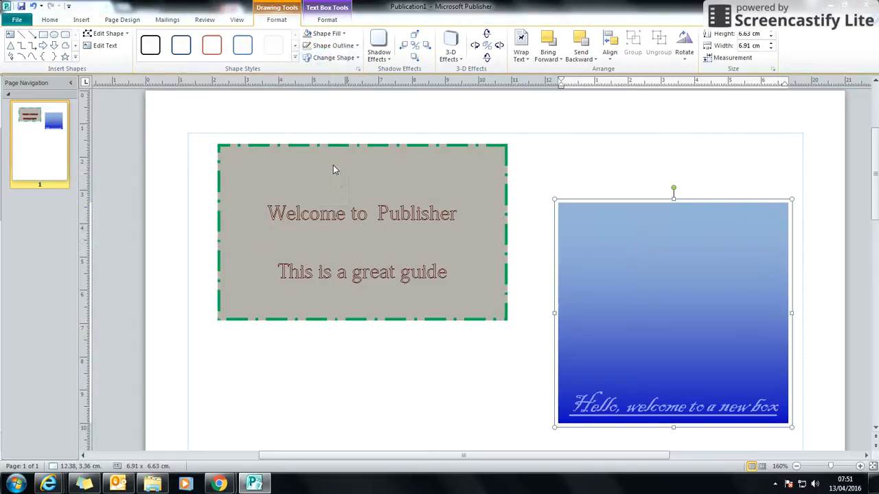
{"action": "left_click", "coordinate": [377, 148]}
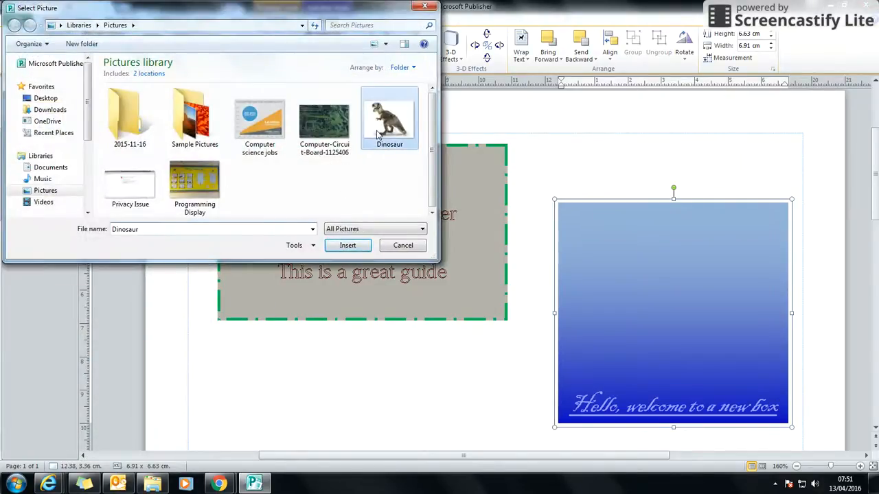
{"action": "left_click", "coordinate": [364, 245]}
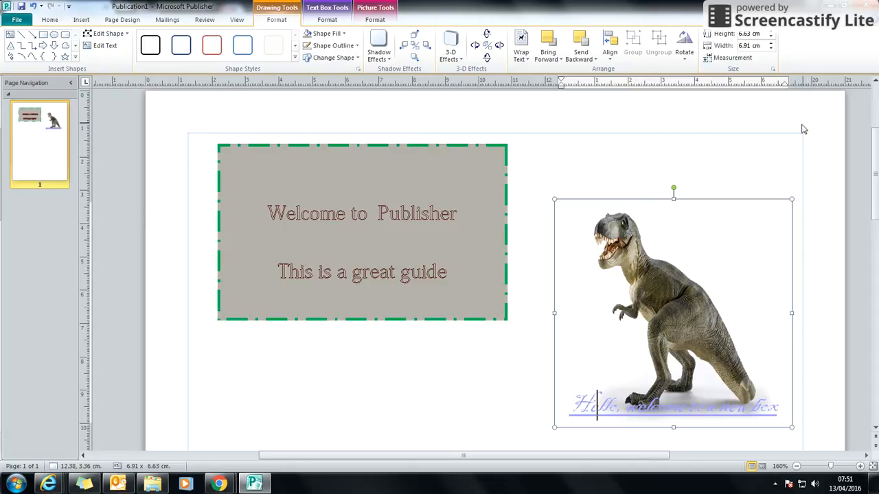
{"action": "left_click", "coordinate": [520, 365]}
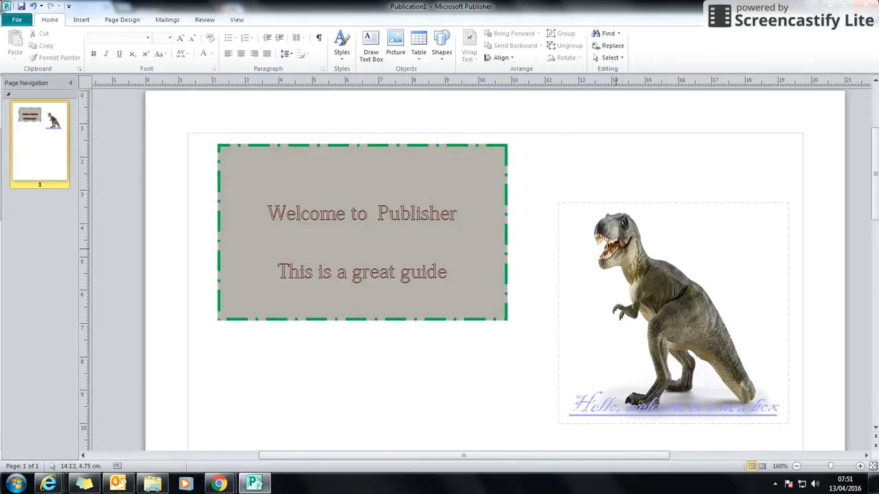
{"action": "left_click", "coordinate": [608, 248]}
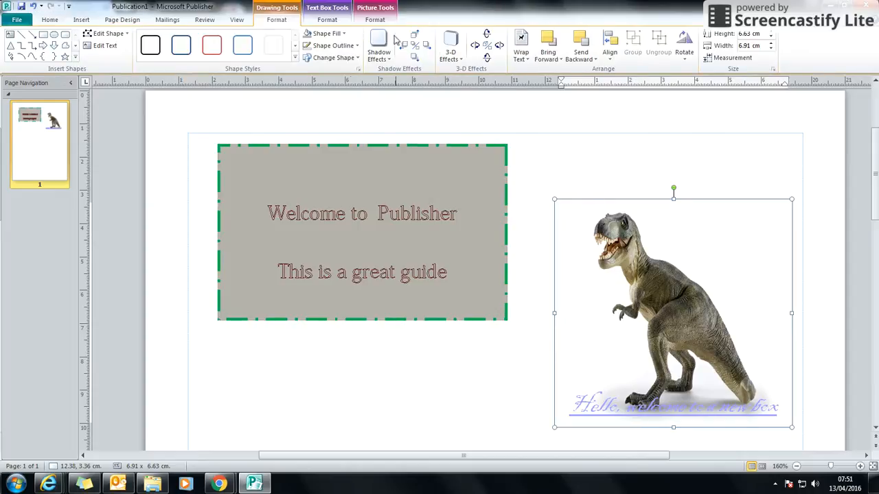
{"action": "left_click", "coordinate": [609, 198]}
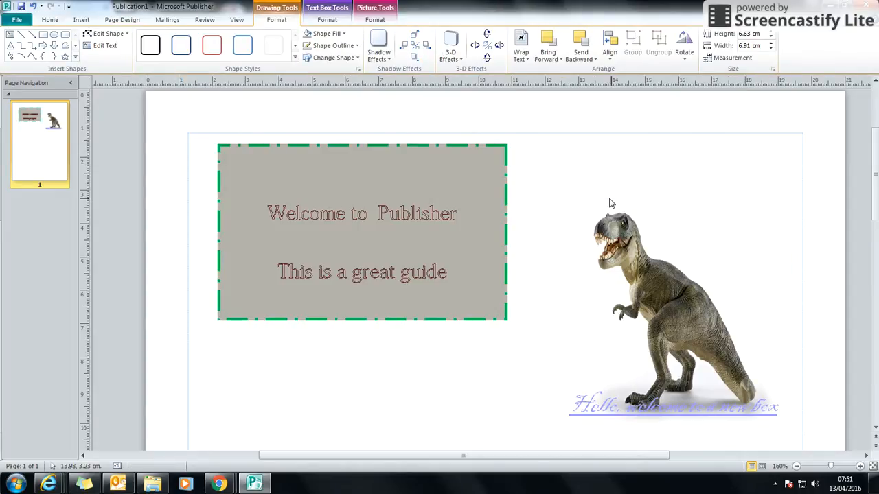
{"action": "left_click", "coordinate": [617, 209]}
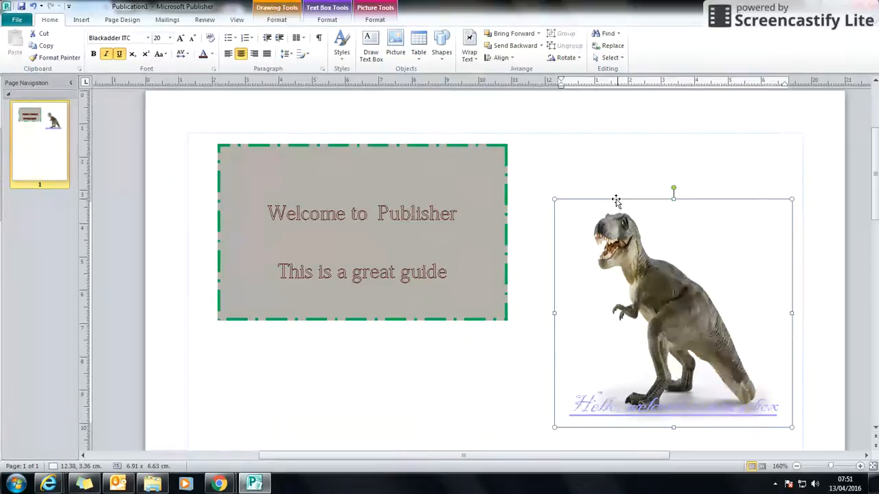
{"action": "left_click", "coordinate": [325, 21]}
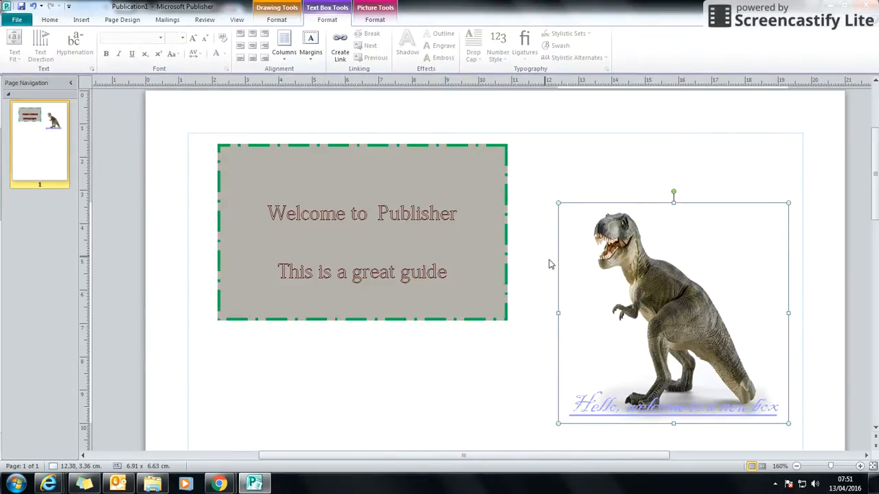
- Try the vertical text direction on the "Welcome to Publisher" text box, and switch it back to horizontal
{"action": "left_click", "coordinate": [440, 206]}
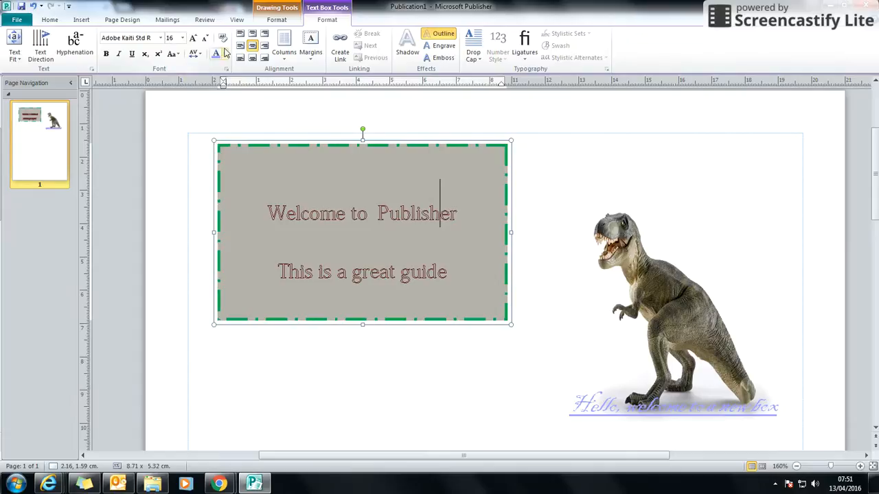
{"action": "left_click", "coordinate": [36, 39]}
{"action": "left_click", "coordinate": [36, 40]}
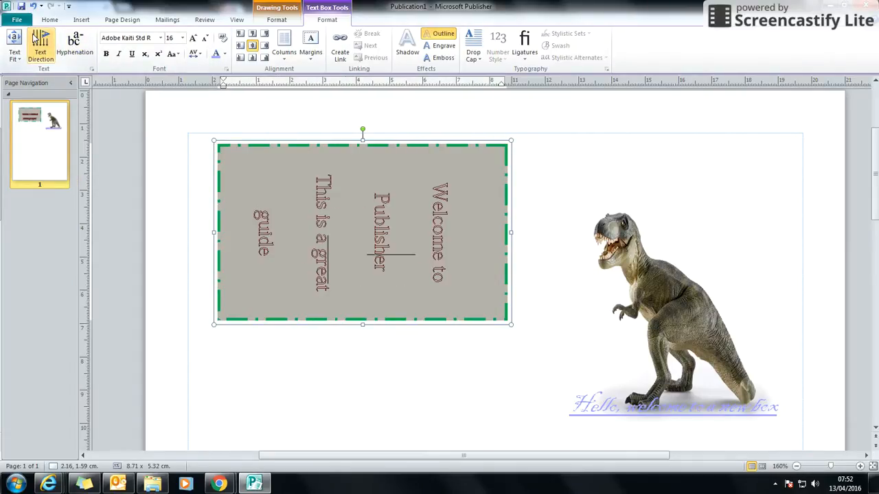
{"action": "left_click", "coordinate": [280, 21]}
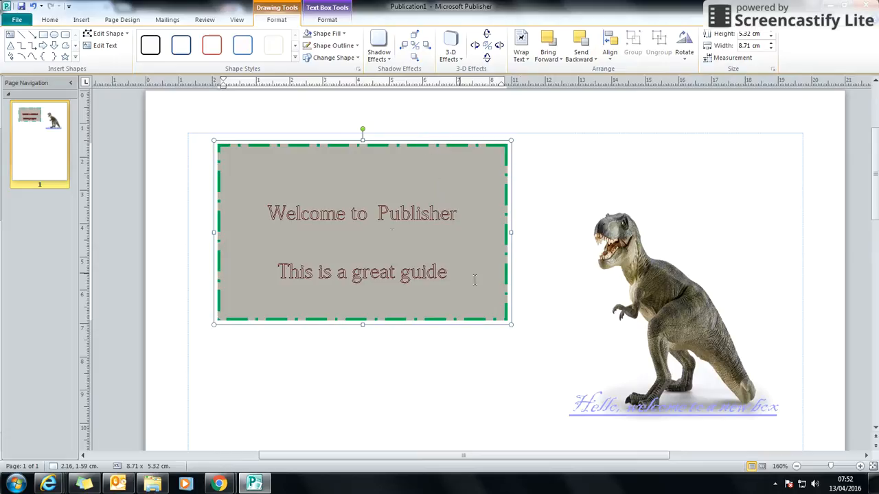
{"action": "left_click", "coordinate": [332, 36]}
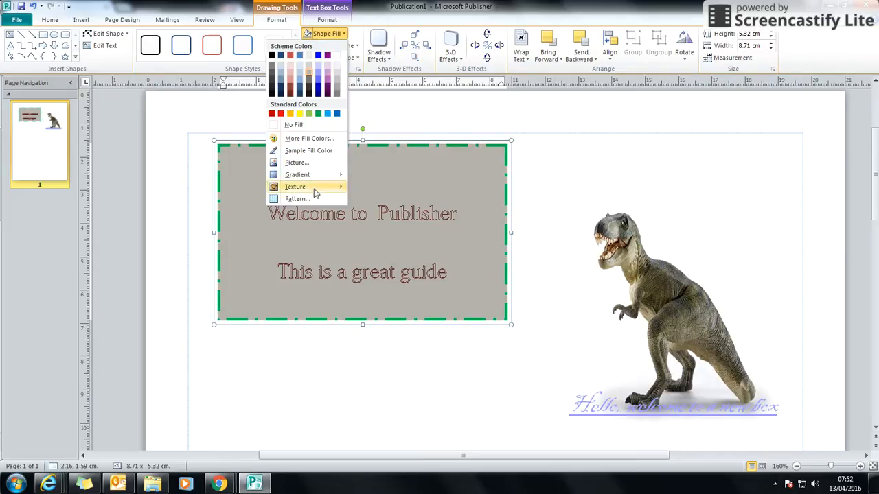
{"action": "left_click", "coordinate": [343, 47]}
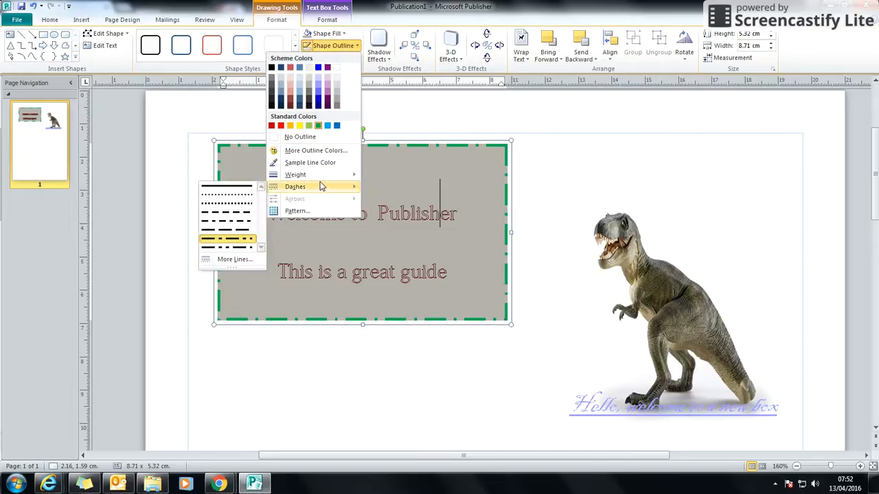
{"action": "mouse_move", "coordinate": [324, 179]}
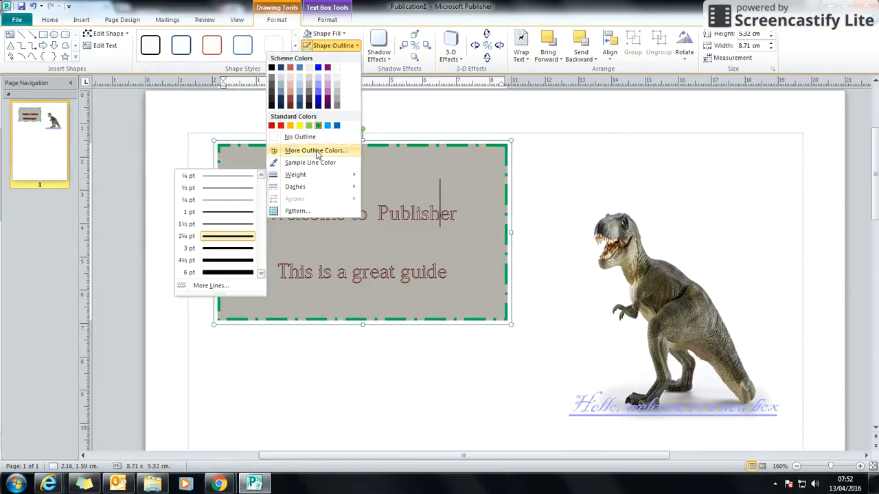
{"action": "left_click", "coordinate": [399, 104]}
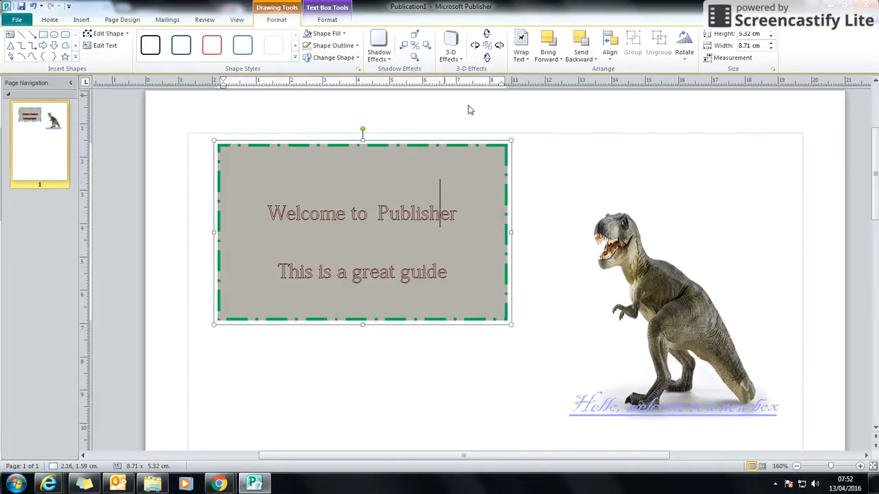
- Apply a perspective shadow that falls to the right of the "Welcome to Publisher" text box
{"action": "left_click", "coordinate": [378, 46]}
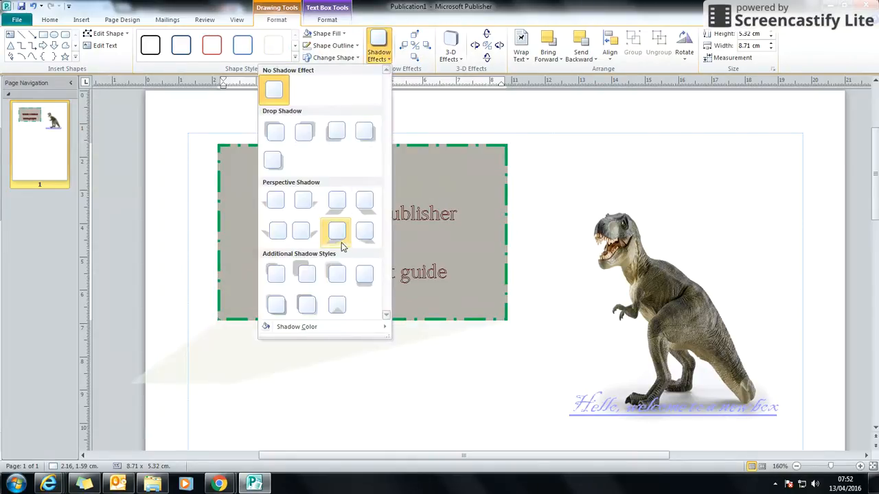
{"action": "left_click", "coordinate": [307, 227]}
{"action": "left_click", "coordinate": [547, 222]}
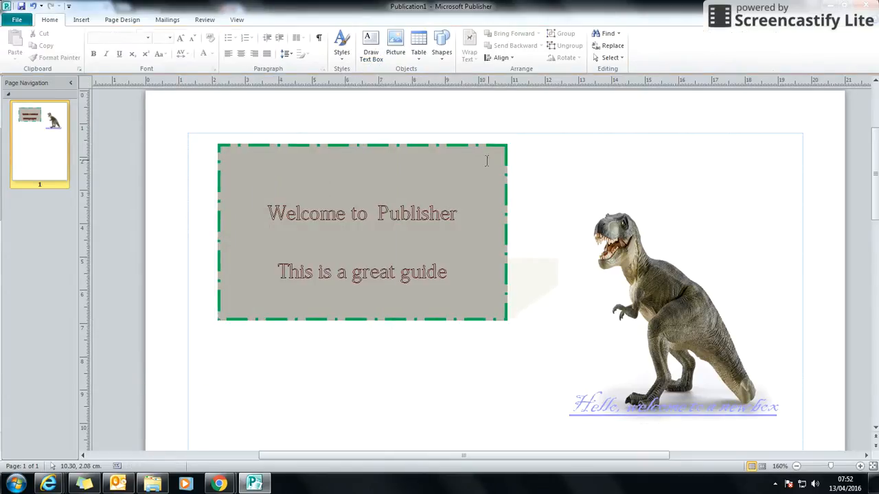
- Move the "Welcome to Publisher" text box down and slightly right, and move the dinosaur text box straight up to about 12.38, 2.01 cm
{"action": "left_click", "coordinate": [487, 159]}
{"action": "left_click_drag", "start_coordinate": [490, 143], "coordinate": [505, 178]}
{"action": "left_click", "coordinate": [653, 254]}
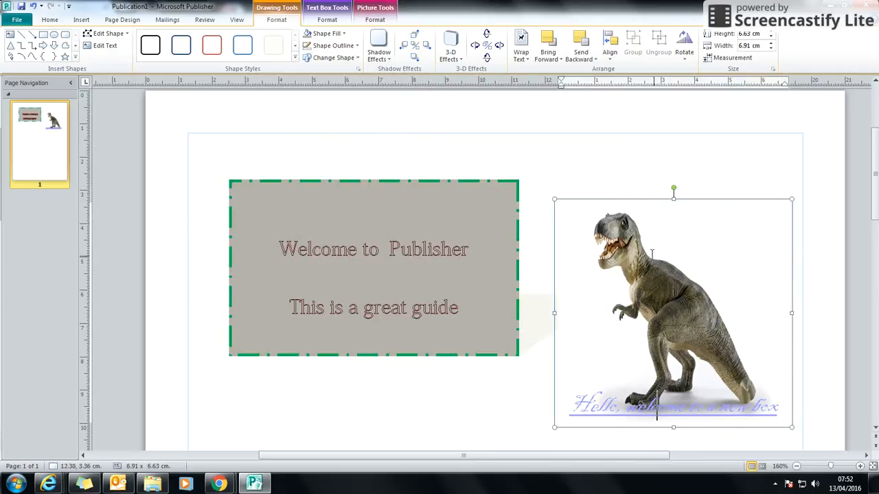
{"action": "left_click_drag", "start_coordinate": [629, 200], "coordinate": [630, 155]}
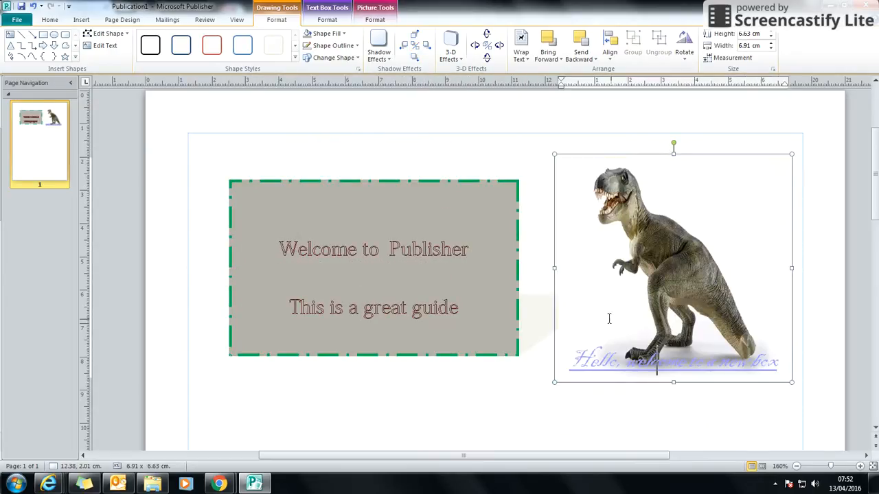